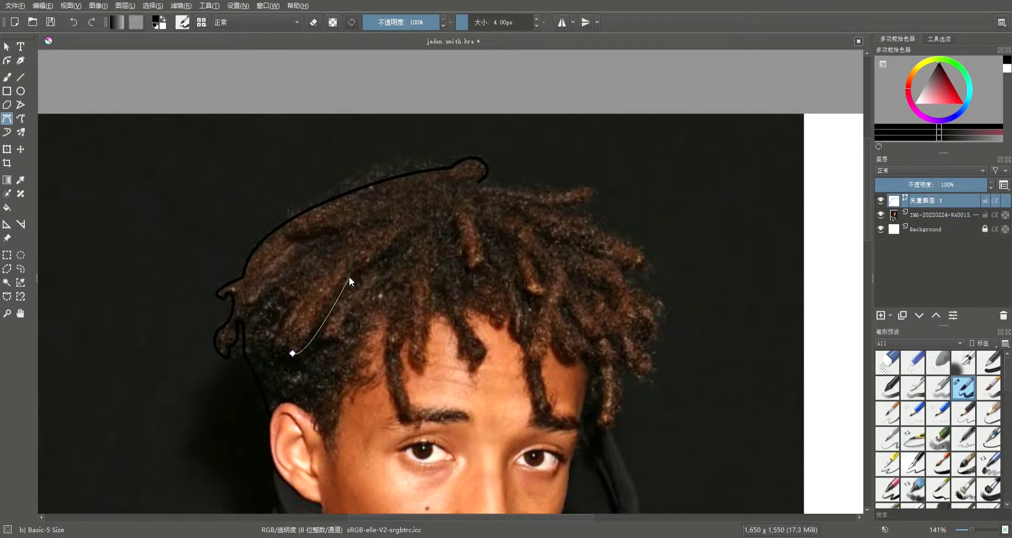
# Outline the individual dreadlocks on the left side of the hair with 4 px Bezier curves.
pyautogui.click(333, 269)
pyautogui.scroll(1, 333, 269)
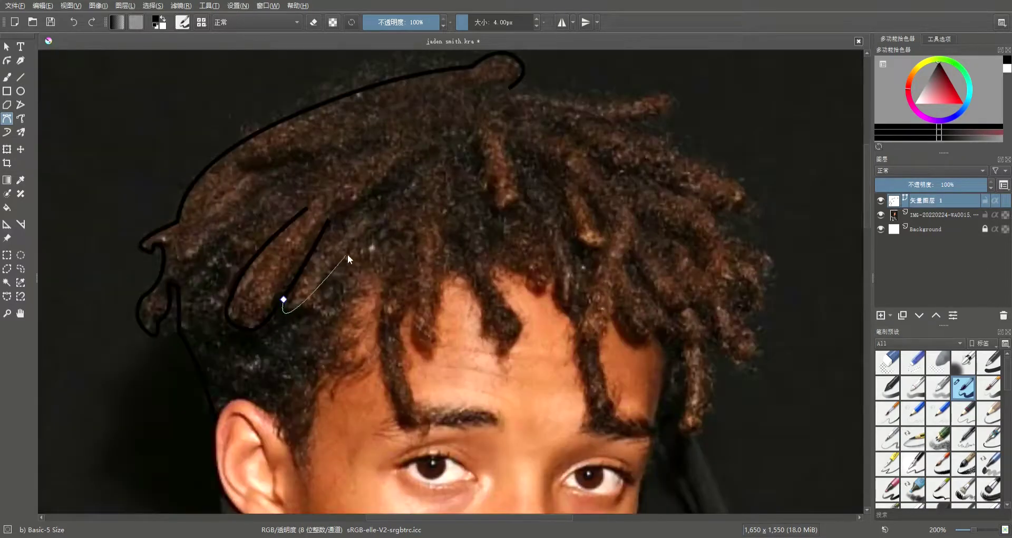
pyautogui.doubleClick(356, 246)
pyautogui.scroll(-1, 393, 225)
# Trace the hairline up from the left temple and around the first lock hanging over the forehead.
pyautogui.click(324, 437)
pyautogui.click(373, 325)
pyautogui.moveTo(383, 224); pyautogui.dragTo(394, 302)
pyautogui.click(436, 371)
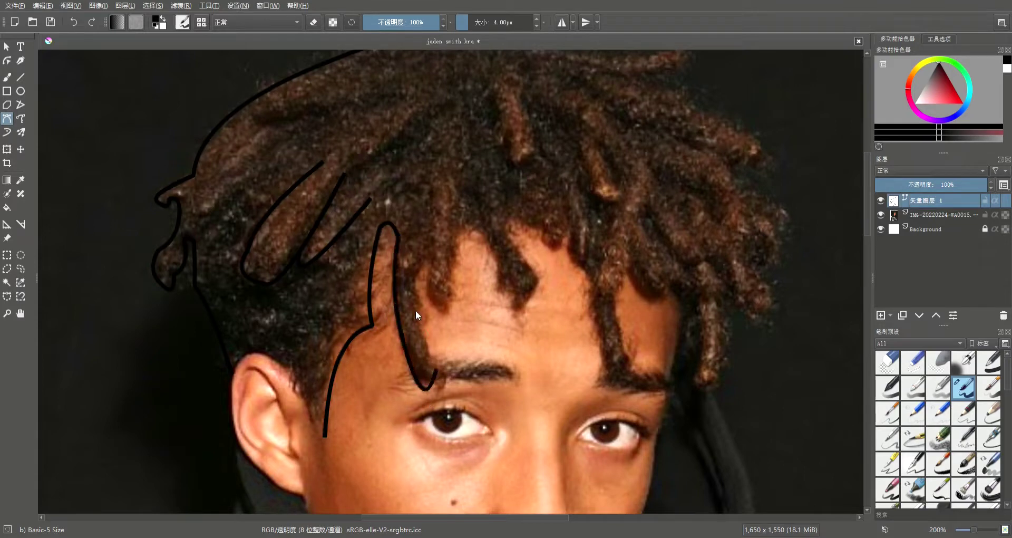
# Trace the jagged edge of the locks hanging over the middle of the forehead.
pyautogui.click(426, 257)
pyautogui.click(453, 291)
pyautogui.scroll(1, 451, 277)
pyautogui.click(437, 257)
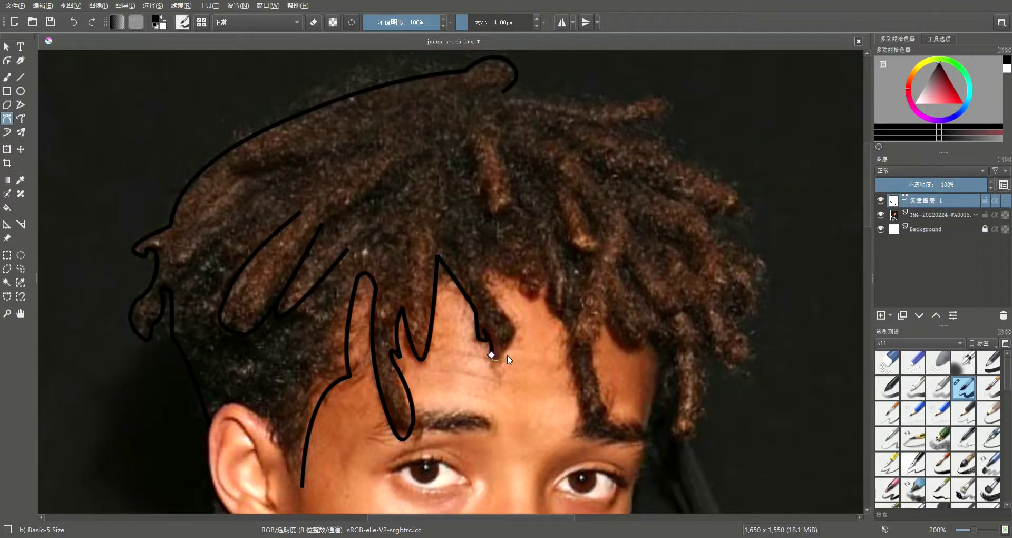
pyautogui.click(480, 273)
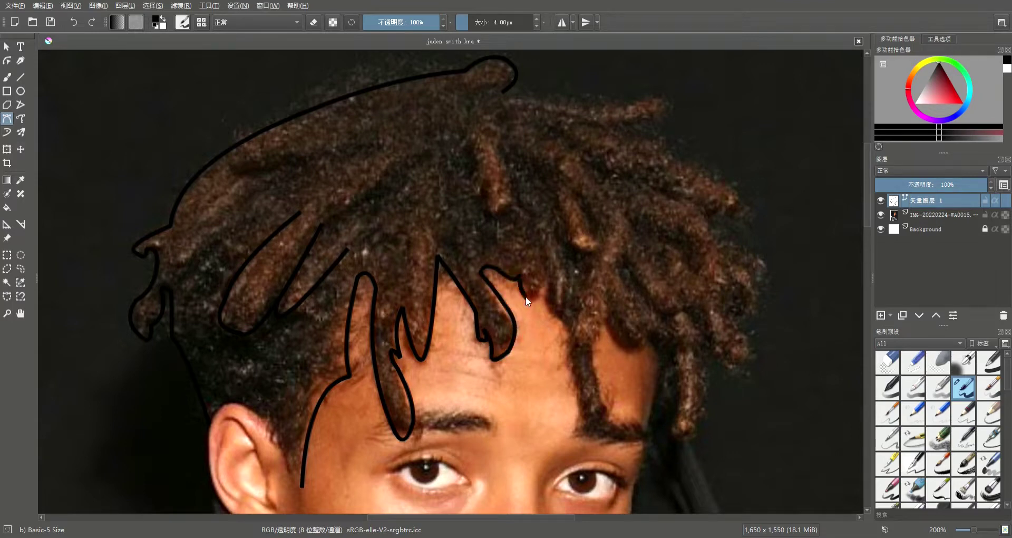
# Outline the short lock at the centre of the hair and the long lock hanging to the right eyebrow.
pyautogui.click(491, 221)
pyautogui.doubleClick(514, 195)
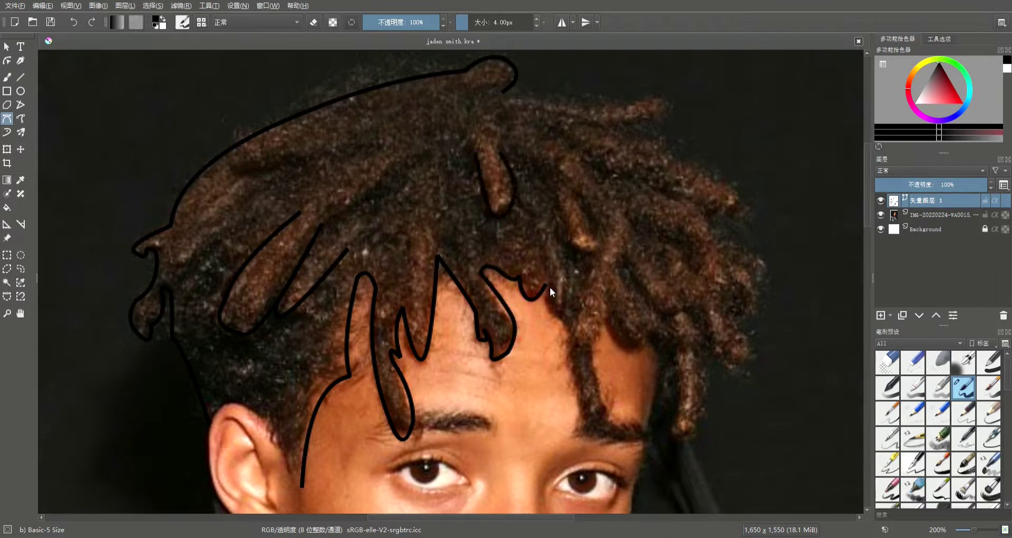
pyautogui.click(591, 422)
pyautogui.click(605, 410)
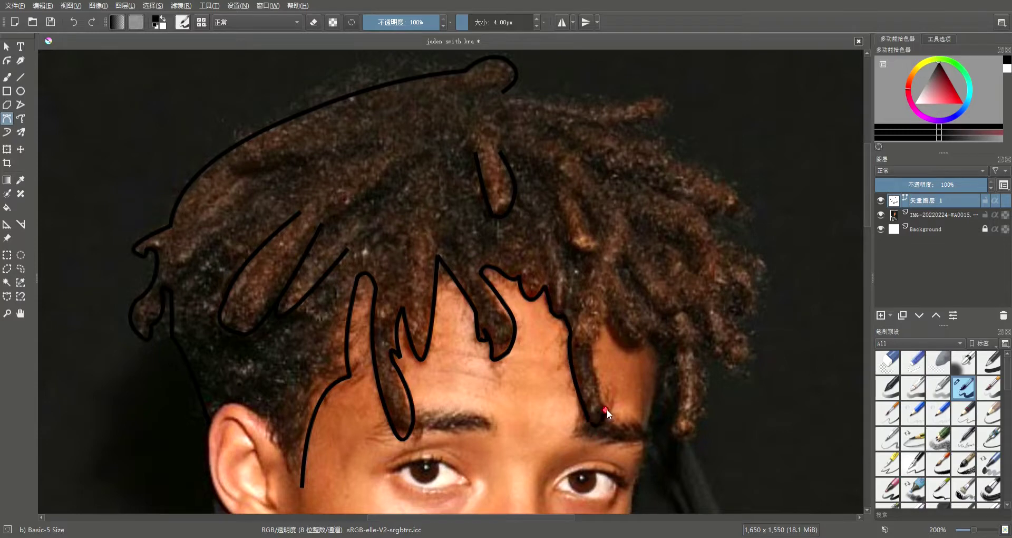
pyautogui.click(590, 365)
# Outline the locks above the right temple and trace the adjoining right edge of the forehead.
pyautogui.click(576, 341)
pyautogui.click(580, 216)
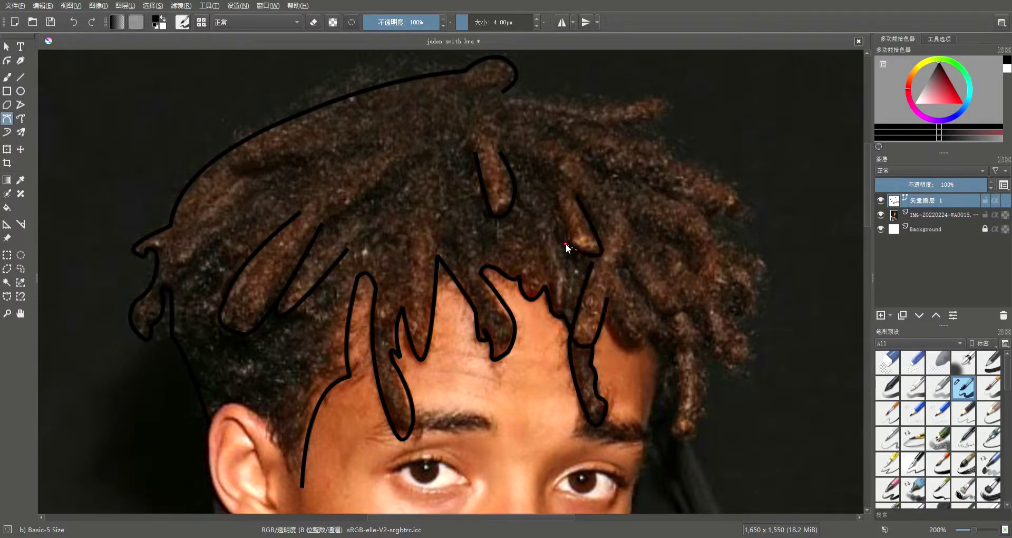
pyautogui.moveTo(608, 304); pyautogui.dragTo(584, 283)
pyautogui.moveTo(627, 327); pyautogui.dragTo(604, 320)
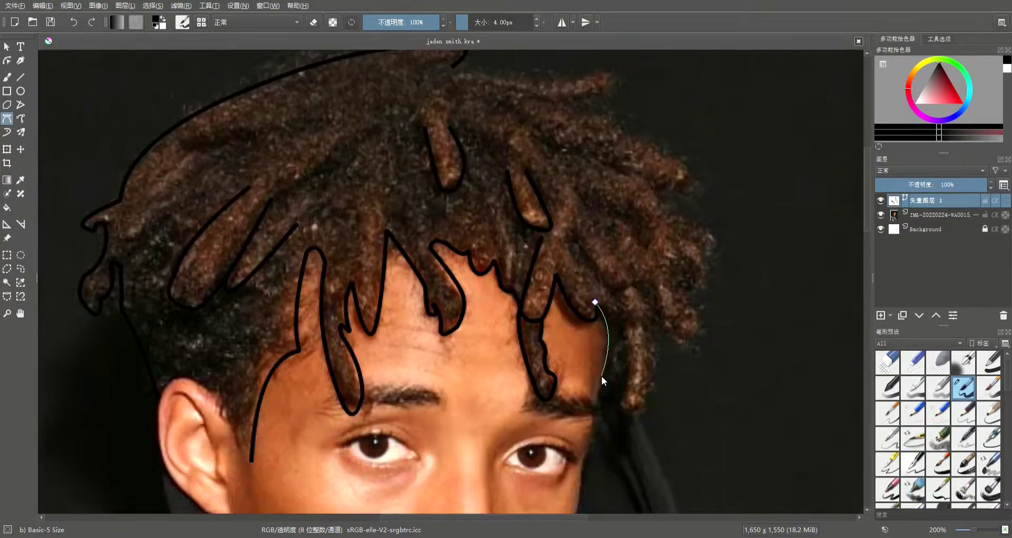
pyautogui.scroll(-6, 601, 412)
# Outline the overlapping locks along the outer left edge of the hair.
pyautogui.scroll(10, 442, 344)
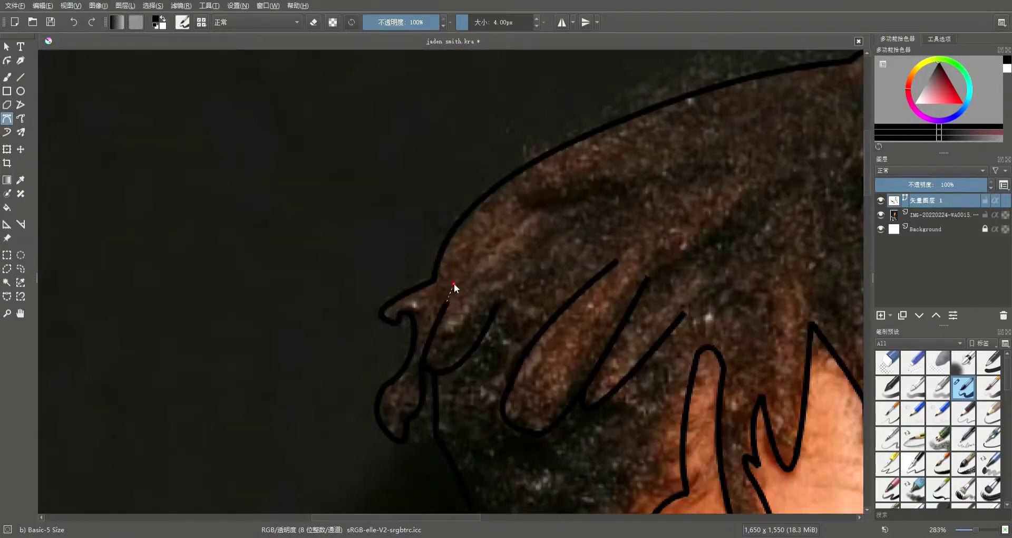
pyautogui.scroll(-1, 454, 283)
pyautogui.click(439, 285)
pyautogui.click(443, 315)
pyautogui.scroll(1, 465, 306)
pyautogui.click(427, 275)
pyautogui.scroll(-3, 439, 415)
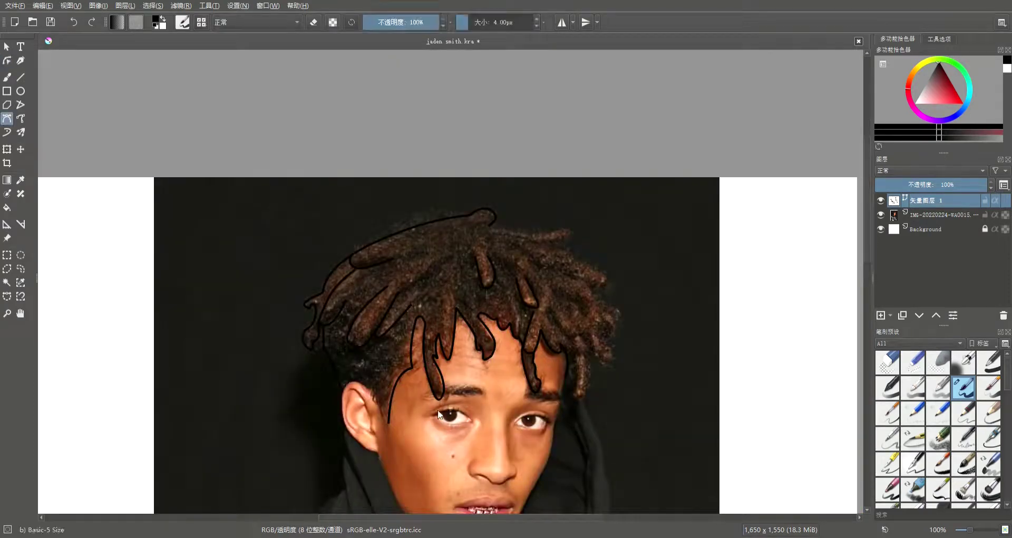
# Close the sideburn outline in front of the ear.
pyautogui.scroll(2, 439, 414)
pyautogui.click(375, 355)
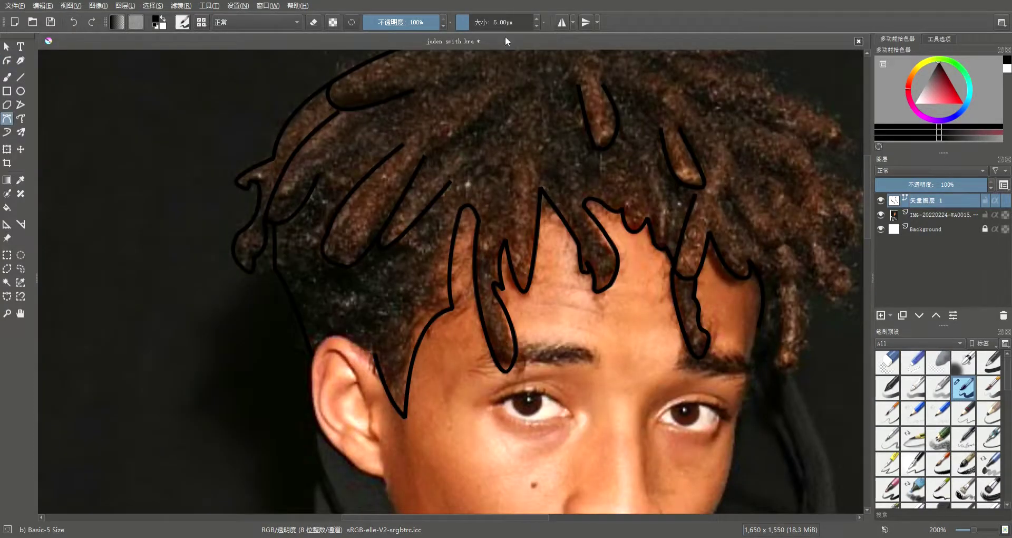
pyautogui.press('Return')
pyautogui.scroll(-1, 475, 411)
pyautogui.scroll(-2, 665, 294)
pyautogui.scroll(2, 665, 294)
# Trace the locks beside the right temple and the outer contour of the hair's right side at 4 px.
pyautogui.press('b')
pyautogui.scroll(2, 626, 331)
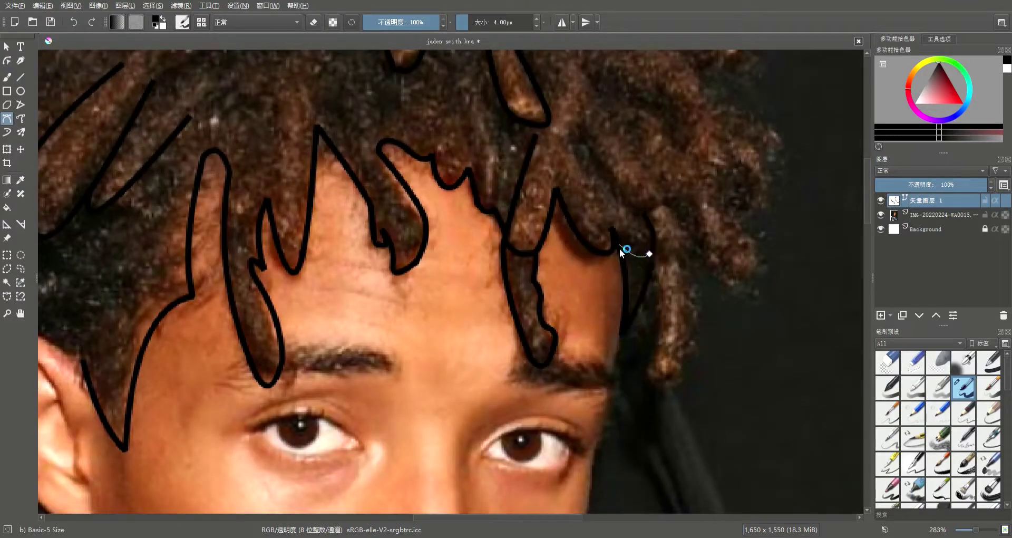
pyautogui.scroll(-2, 612, 227)
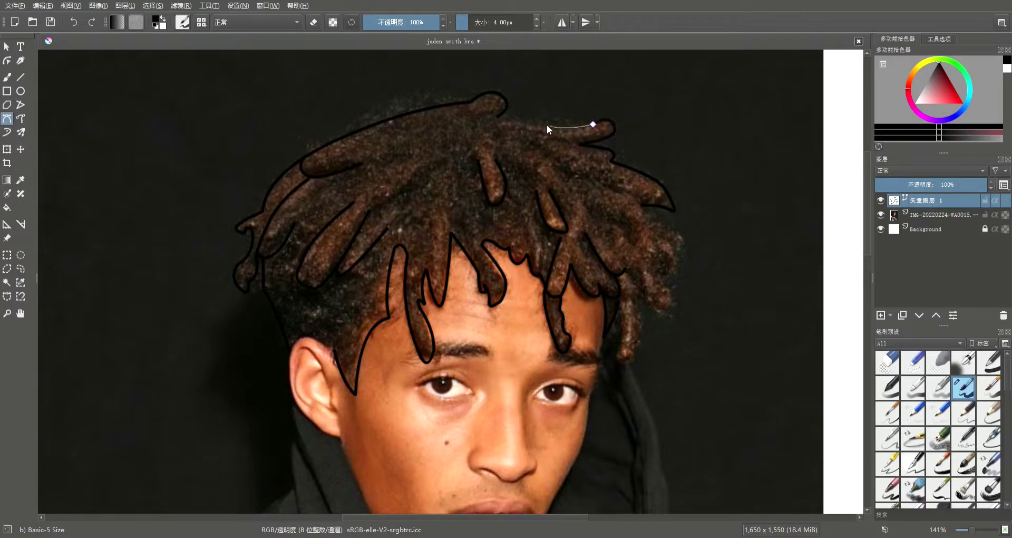
pyautogui.scroll(-2, 527, 124)
pyautogui.scroll(2, 589, 172)
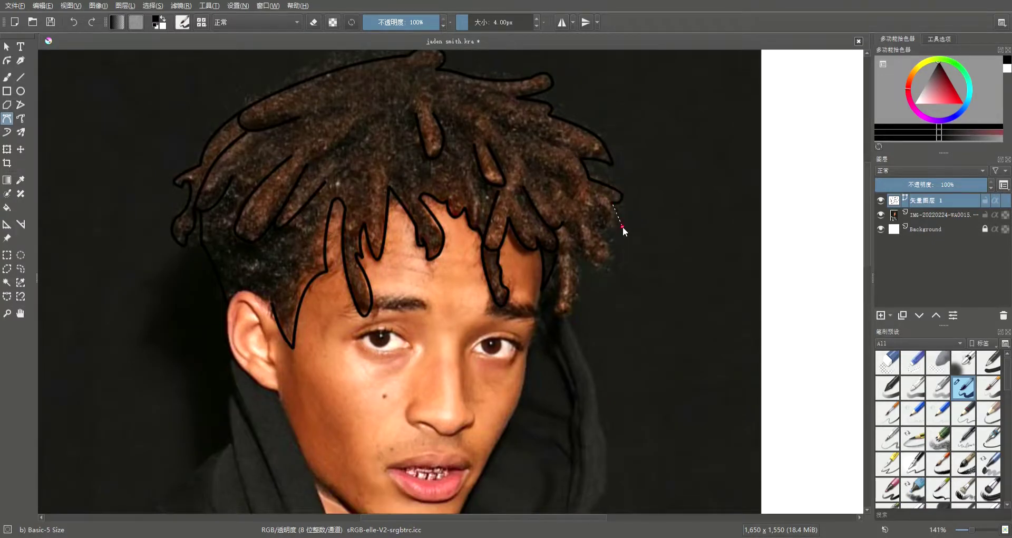
pyautogui.click(570, 317)
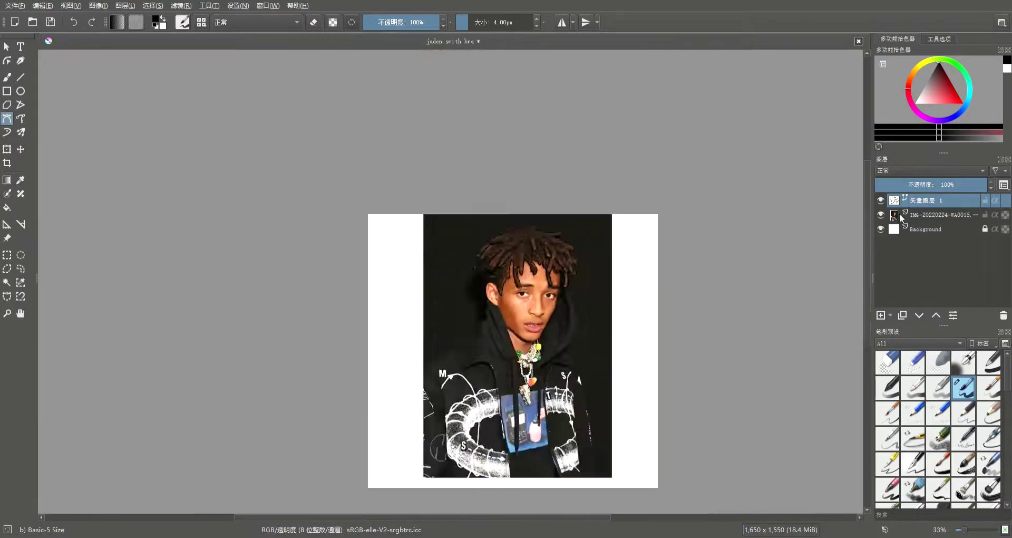
# Set the brush size to 5 px and outline the ear from the sideburn around to the earlobe.
pyautogui.scroll(2, 511, 337)
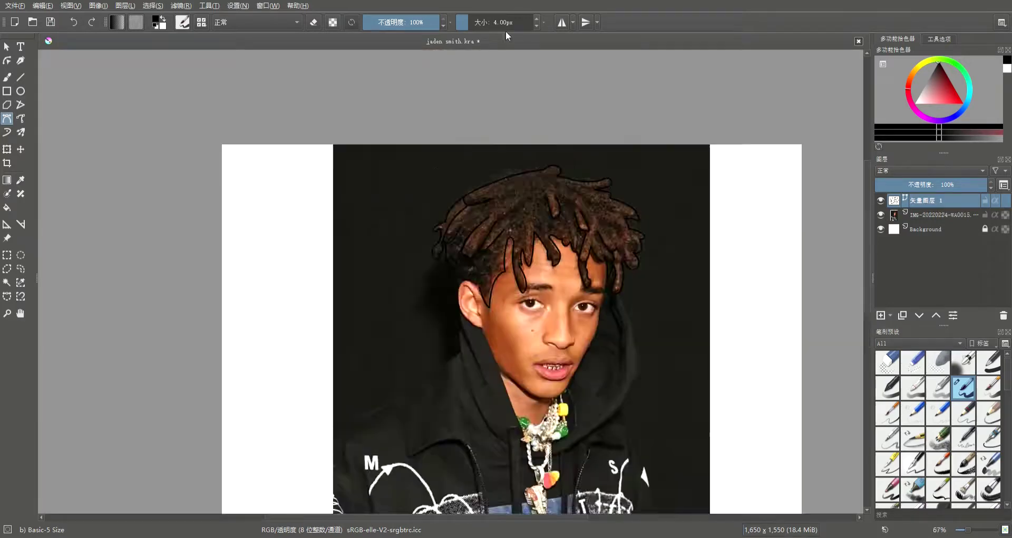
pyautogui.scroll(4, 463, 306)
pyautogui.click(414, 250)
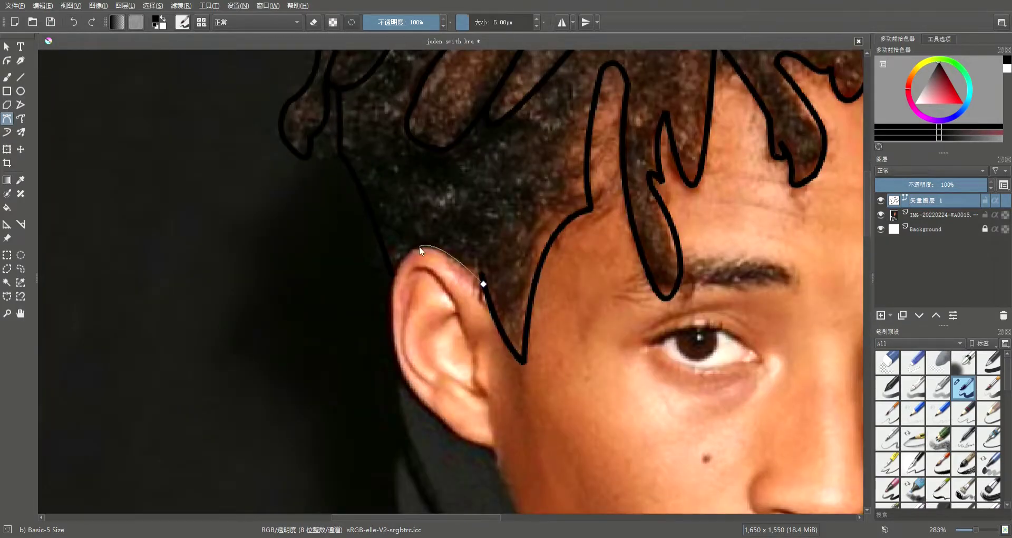
pyautogui.scroll(-1, 396, 346)
pyautogui.click(445, 409)
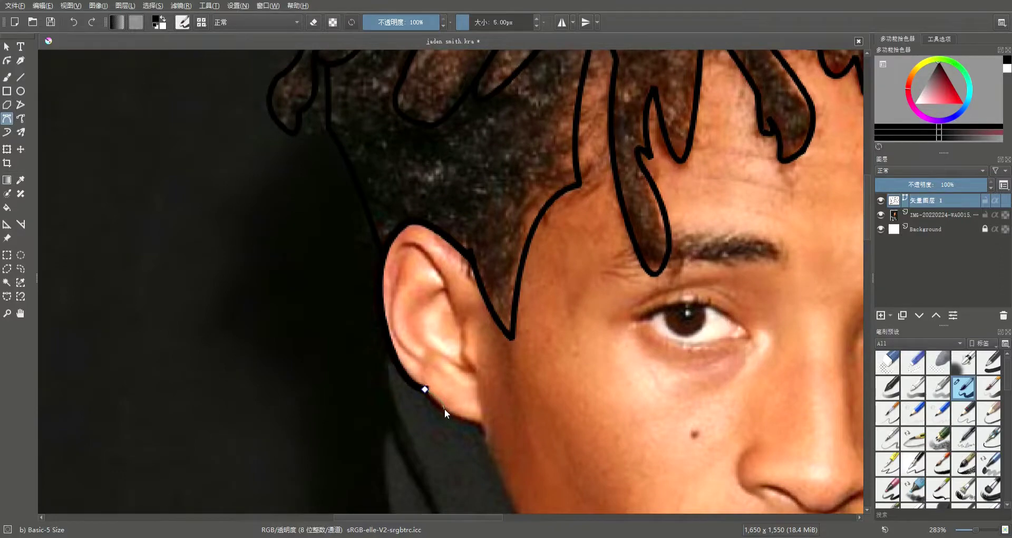
# Trace the jawline around the chin and up the right cheek to the eyebrow.
pyautogui.scroll(-3, 472, 424)
pyautogui.scroll(2, 365, 232)
pyautogui.click(483, 404)
pyautogui.click(559, 426)
pyautogui.click(606, 403)
pyautogui.click(632, 350)
pyautogui.scroll(1, 649, 309)
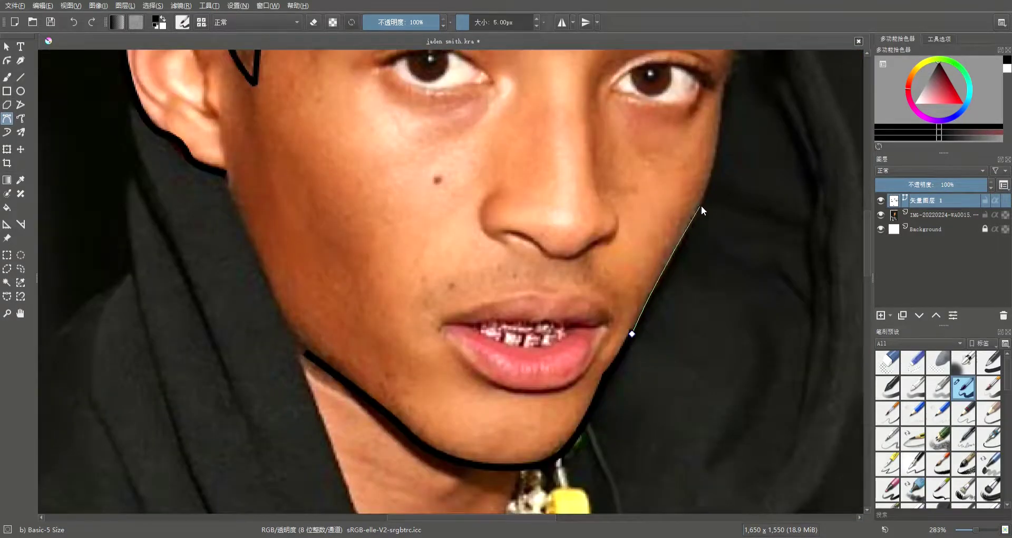
pyautogui.click(696, 212)
pyautogui.scroll(3, 680, 221)
pyautogui.click(671, 221)
# Reduce the brush size to 3 px and outline the right eyebrow beneath the hanging lock.
pyautogui.press('[')
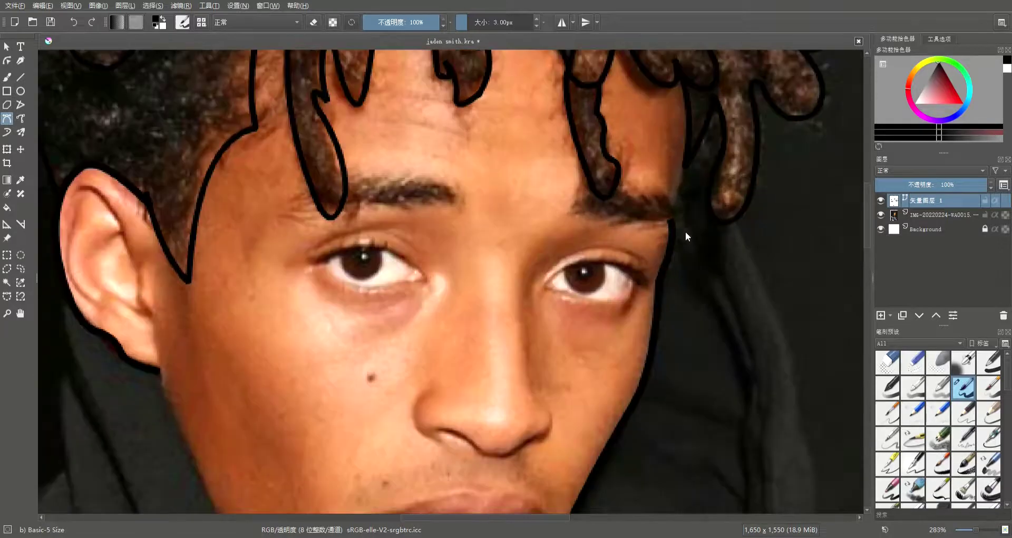
pyautogui.click(658, 222)
pyautogui.click(575, 208)
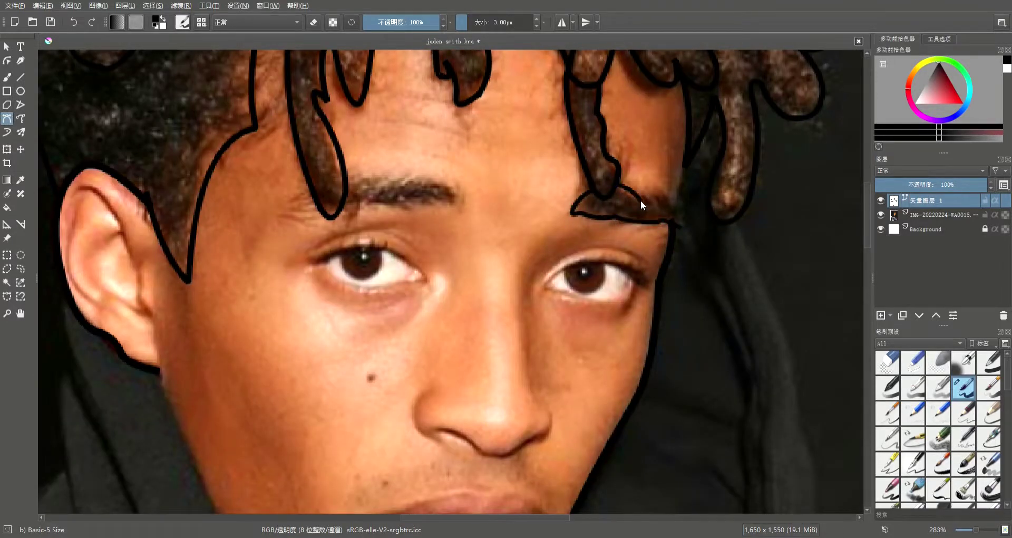
pyautogui.scroll(-5, 669, 237)
# Outline the left eyebrow with its jagged outer end on both sides of the hanging lock.
pyautogui.scroll(7, 652, 253)
pyautogui.click(690, 245)
pyautogui.click(604, 253)
pyautogui.click(507, 249)
pyautogui.click(480, 286)
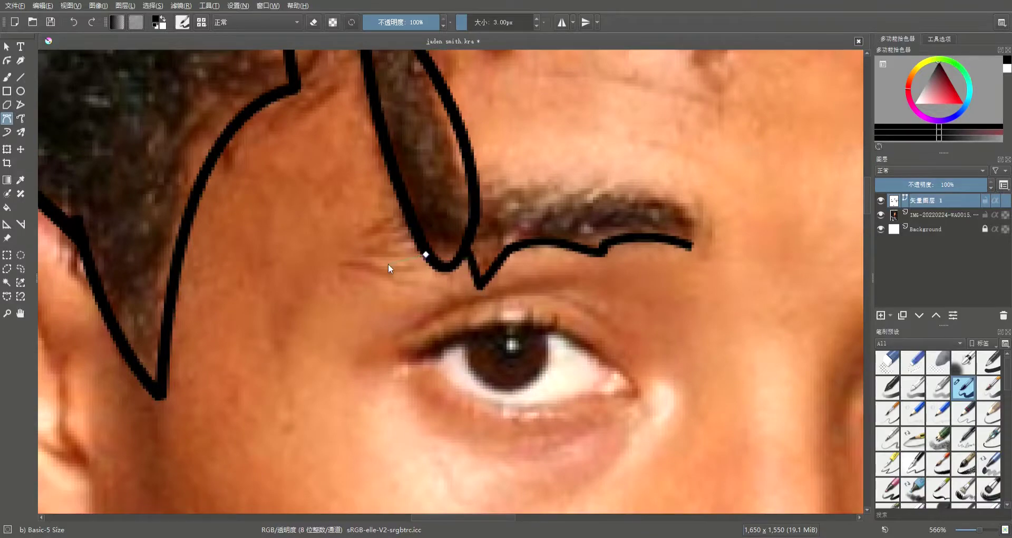
pyautogui.click(337, 265)
pyautogui.click(367, 248)
pyautogui.click(349, 230)
pyautogui.click(478, 182)
pyautogui.doubleClick(681, 207)
pyautogui.scroll(-5, 707, 206)
pyautogui.scroll(3, 730, 208)
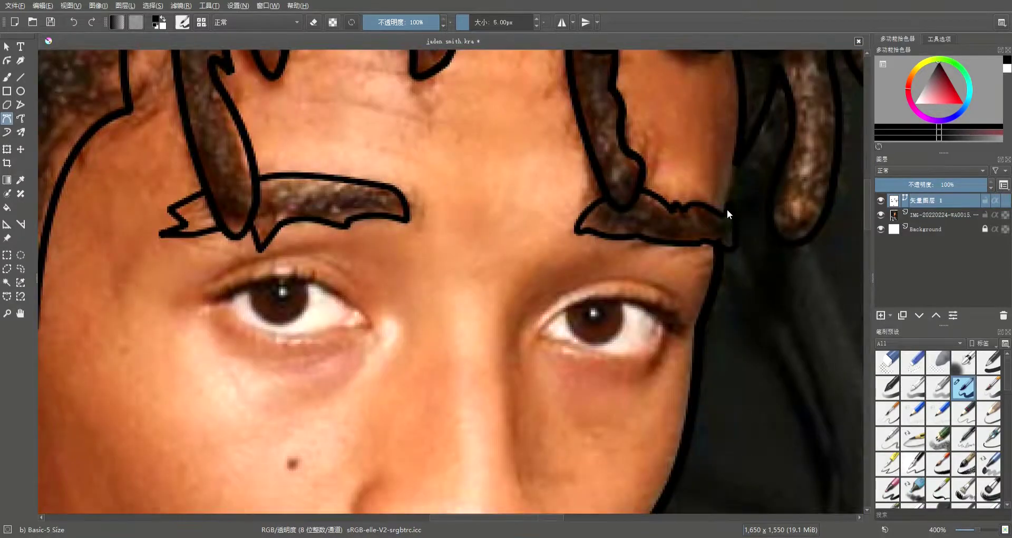
# Hide the reference photo layer to check the line art and show it again.
pyautogui.scroll(-3, 742, 154)
pyautogui.click(881, 215)
pyautogui.scroll(3, 642, 274)
pyautogui.click(880, 215)
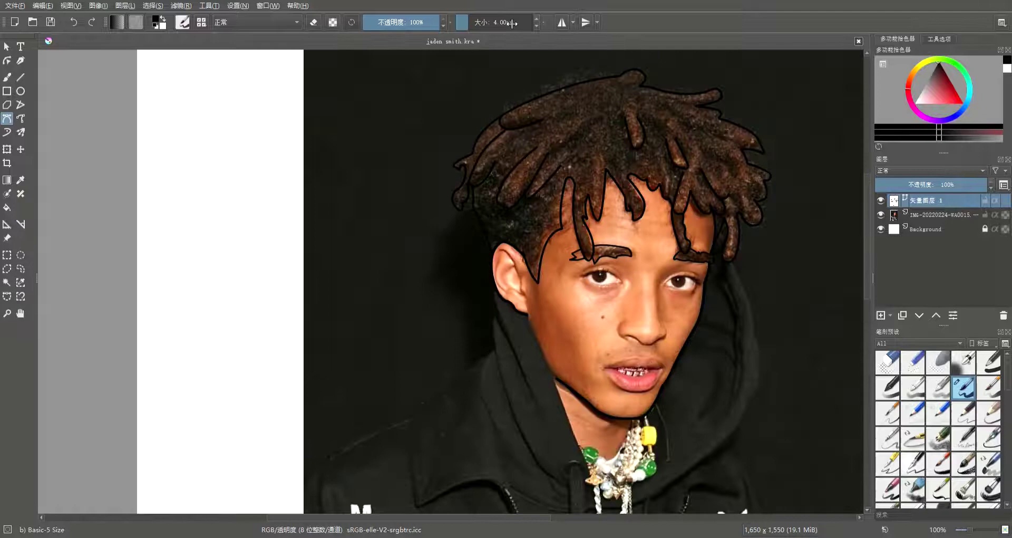
# Trace the edge of the bare neck from the chin down along the necklace at 5 px.
pyautogui.scroll(3, 680, 338)
pyautogui.click(687, 333)
pyautogui.scroll(2, 643, 456)
pyautogui.click(638, 435)
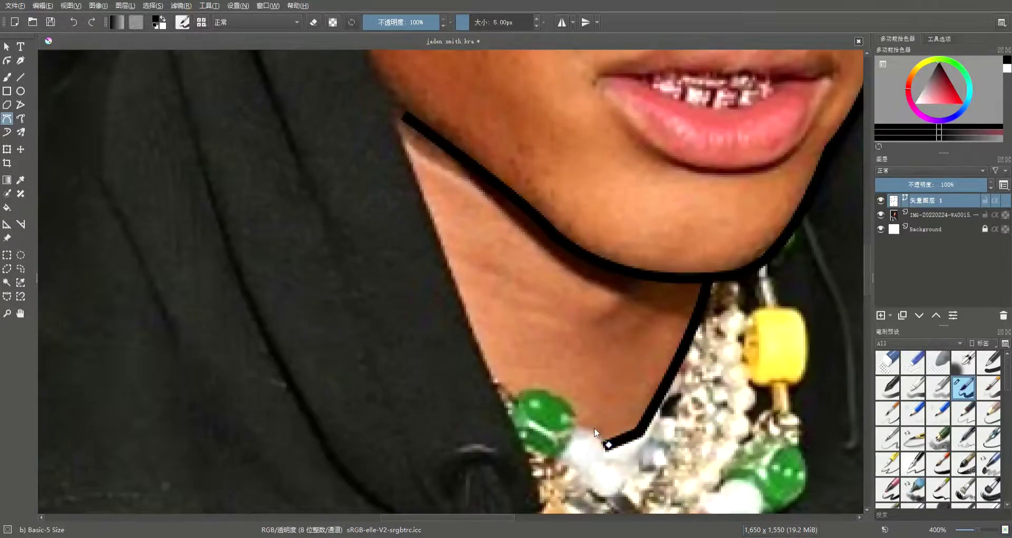
pyautogui.click(75, 23)
pyautogui.click(666, 385)
pyautogui.click(636, 440)
pyautogui.click(607, 448)
pyautogui.scroll(-6, 597, 428)
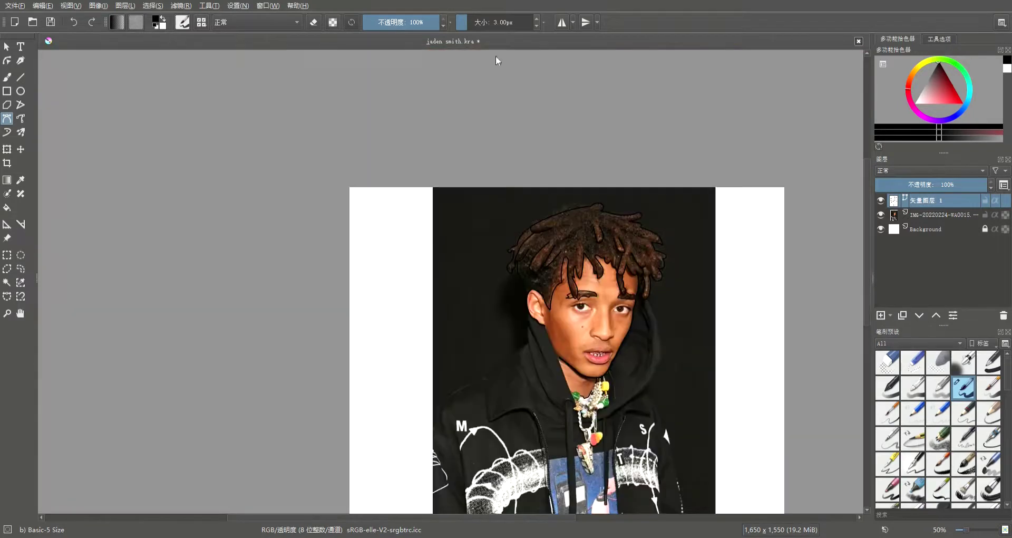
# Reduce the brush size to 2 px and outline the yellow bead of the necklace.
pyautogui.scroll(6, 612, 430)
pyautogui.press('[')
pyautogui.click(654, 294)
pyautogui.doubleClick(635, 373)
pyautogui.click(653, 293)
pyautogui.click(617, 348)
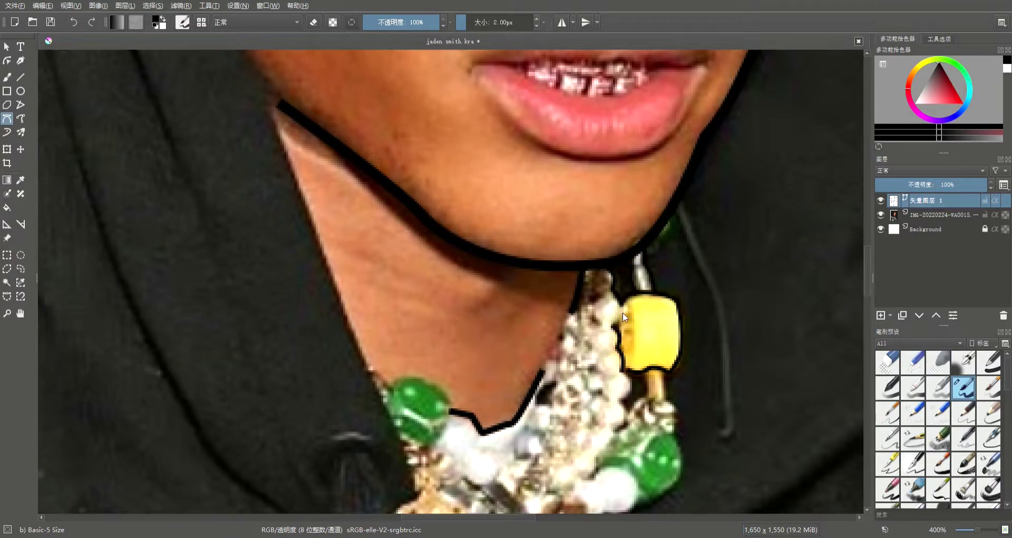
# Trace the right edge of the pearl strand and outline the green and white beads below the yellow bead.
pyautogui.scroll(-2, 622, 312)
pyautogui.scroll(1, 601, 295)
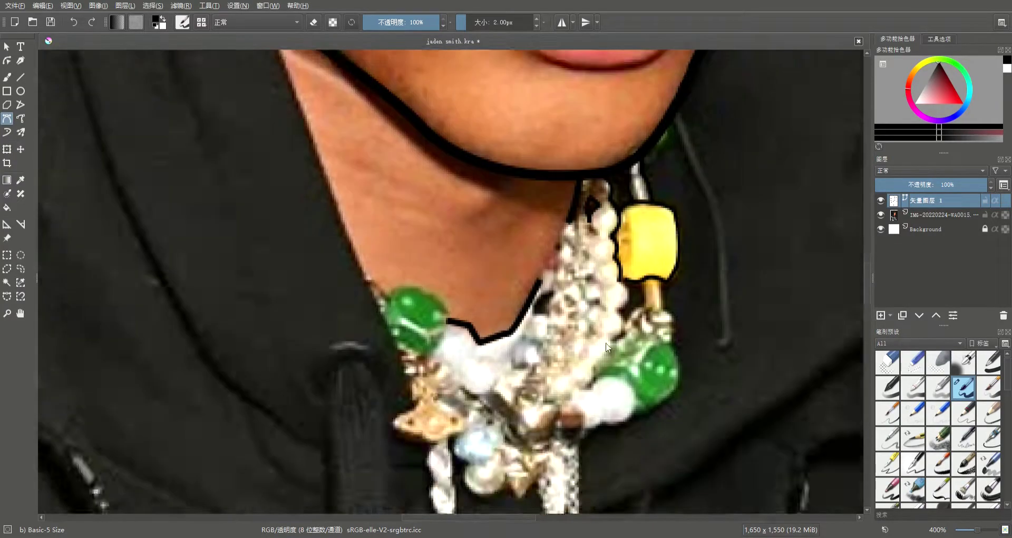
pyautogui.scroll(1, 620, 284)
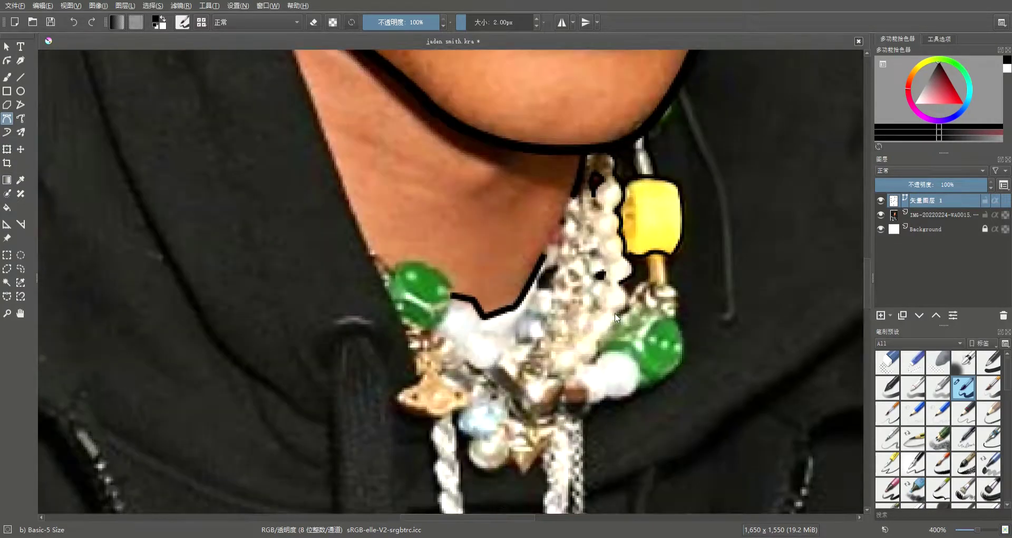
pyautogui.click(599, 356)
pyautogui.click(630, 392)
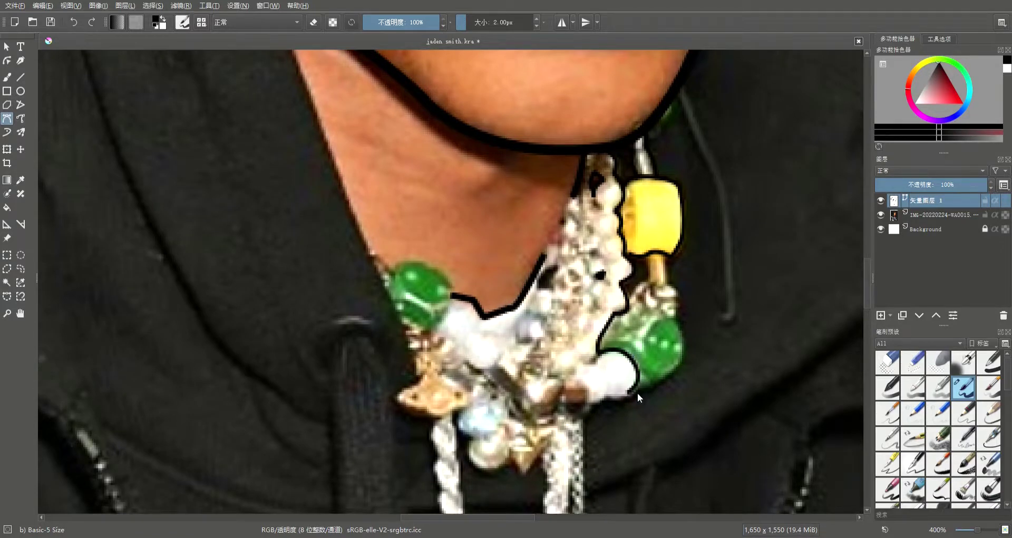
pyautogui.scroll(1, 678, 322)
pyautogui.click(669, 284)
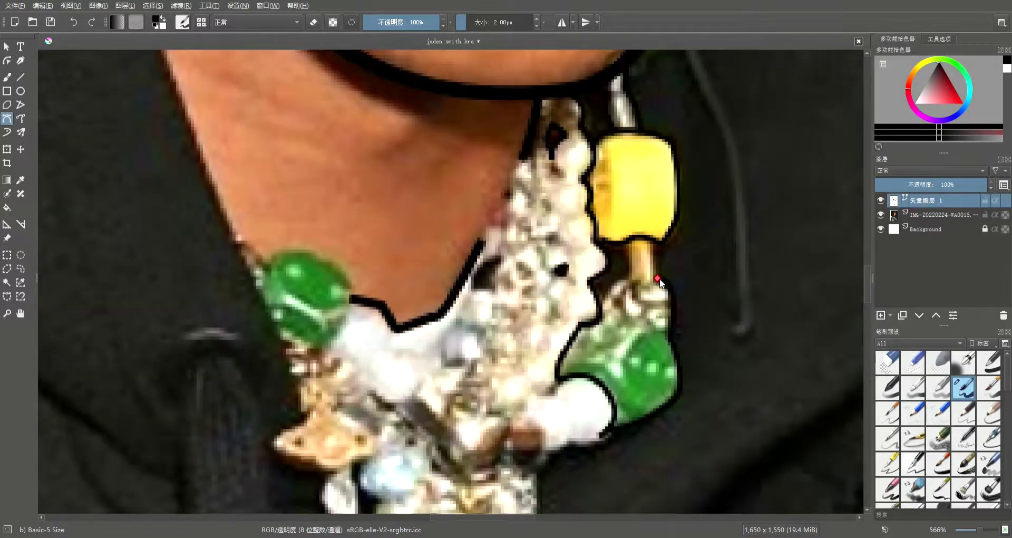
pyautogui.scroll(-5, 603, 302)
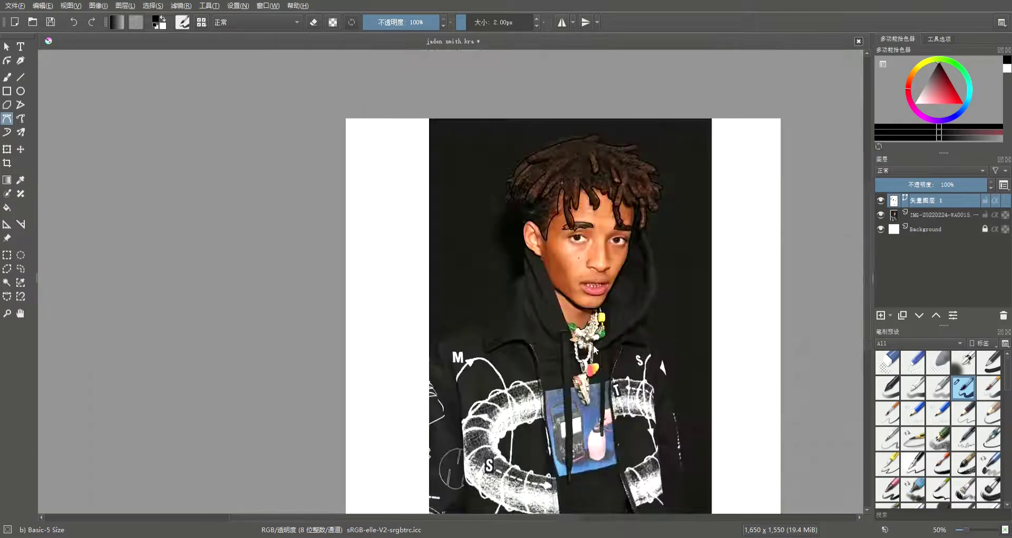
# Trace the thin hanging chain and outline the red and yellow candy pendant at its end.
pyautogui.scroll(4, 604, 308)
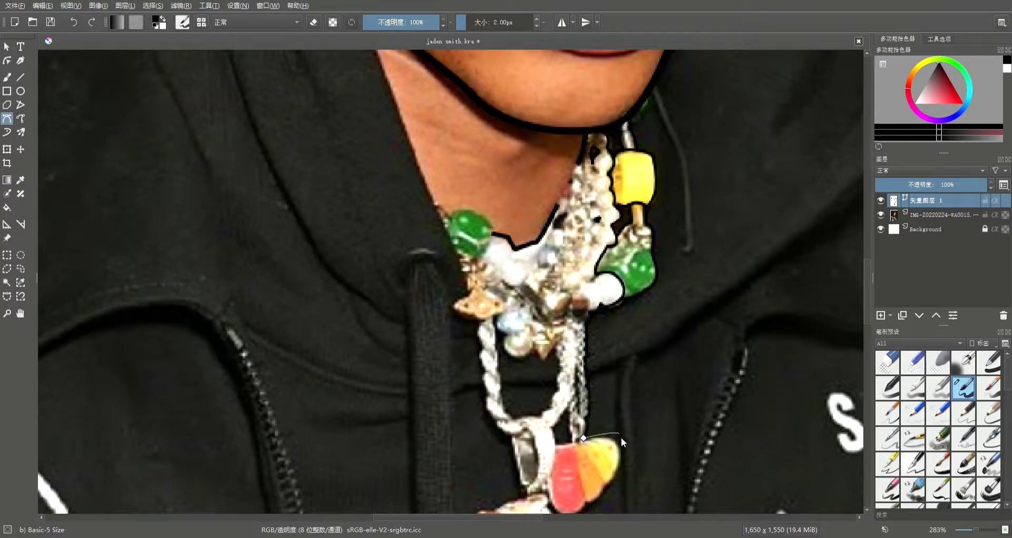
pyautogui.moveTo(616, 430); pyautogui.dragTo(637, 388)
pyautogui.moveTo(601, 444); pyautogui.dragTo(597, 460)
pyautogui.doubleClick(570, 451)
# Outline the shoe-shaped pendant hanging below the candy pendant.
pyautogui.scroll(-2, 575, 459)
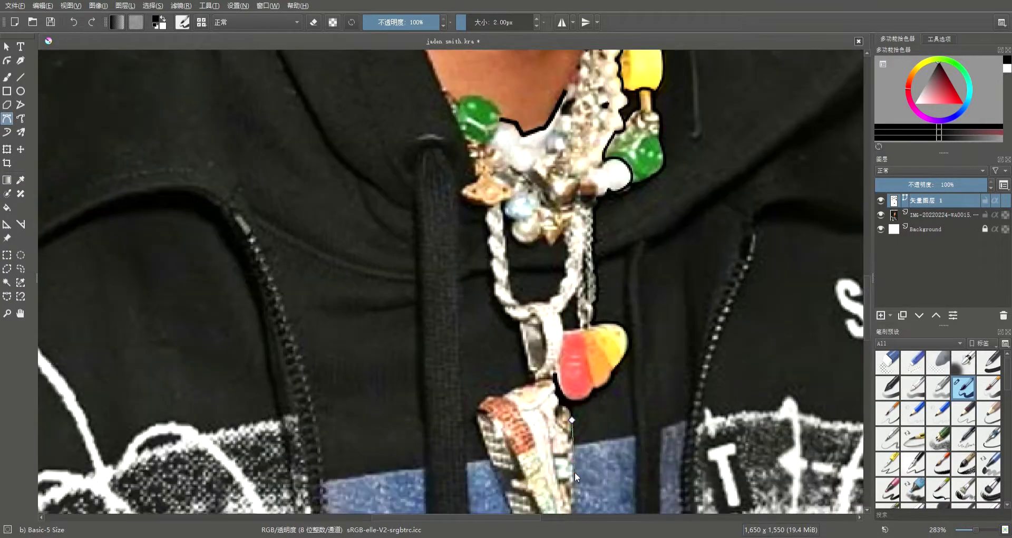
pyautogui.scroll(-1, 579, 443)
pyautogui.click(583, 425)
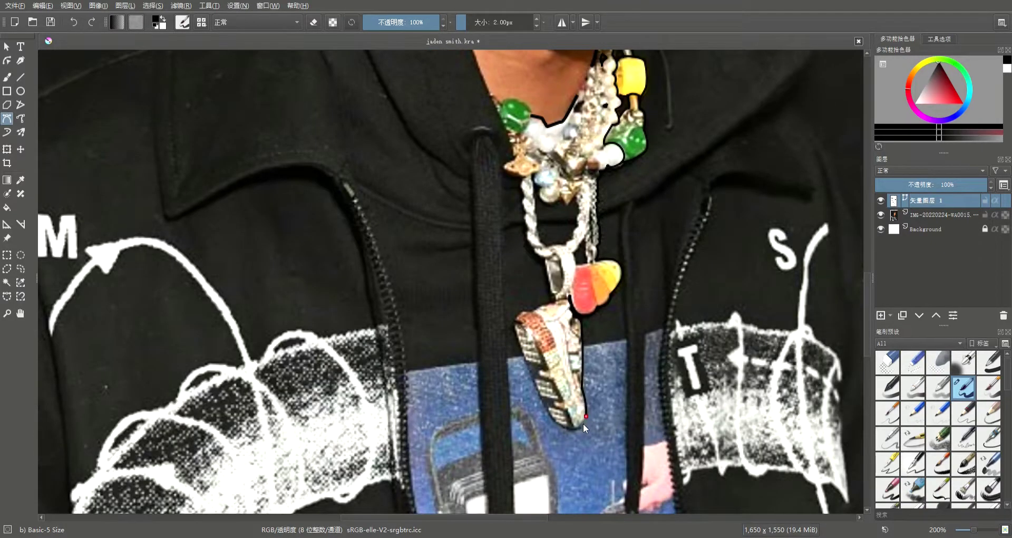
pyautogui.moveTo(513, 322); pyautogui.dragTo(531, 309)
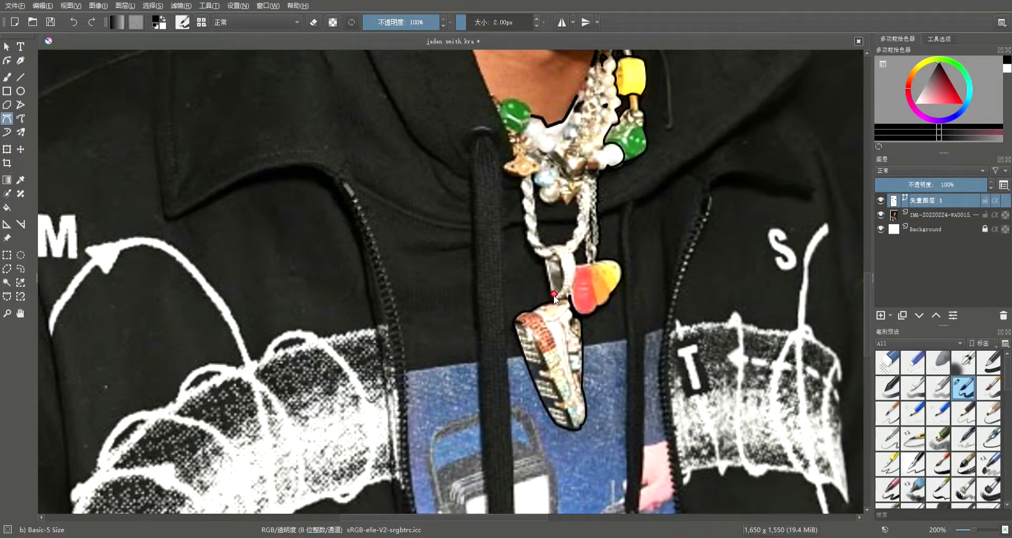
# Trace the outer and inner edges of the rope chain loop and the bail that carries the shoe pendant.
pyautogui.click(546, 254)
pyautogui.scroll(2, 546, 254)
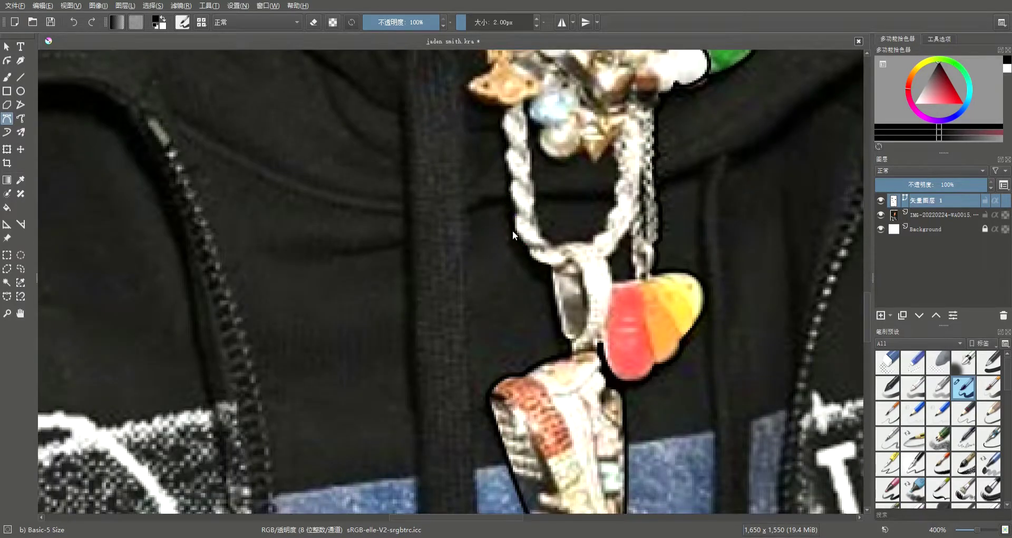
pyautogui.scroll(1, 527, 142)
pyautogui.press('BackSpace')
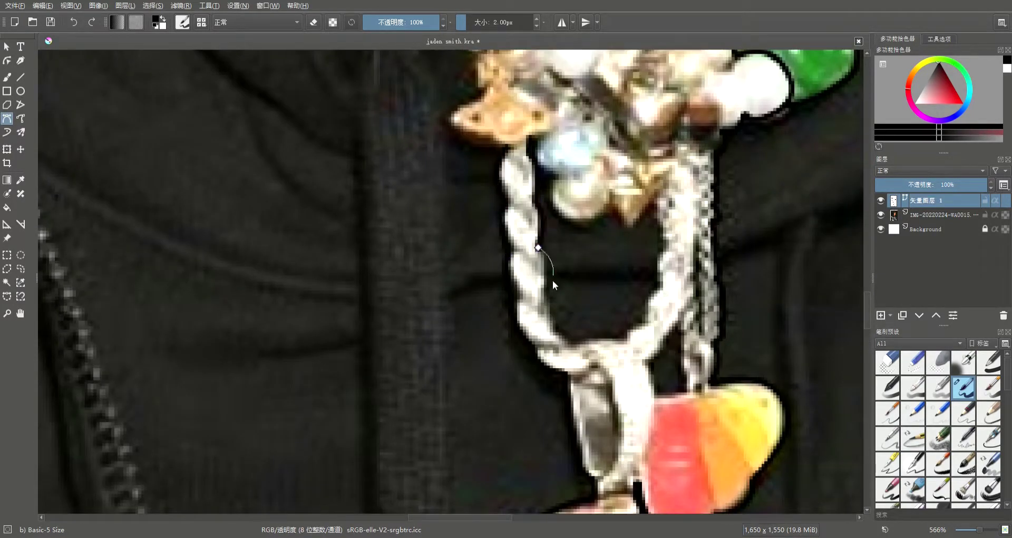
pyautogui.click(577, 343)
pyautogui.doubleClick(661, 245)
pyautogui.moveTo(653, 207); pyautogui.dragTo(685, 433)
# Outline the white bead at the base of the neck and trace the pearl strand's left edge up towards the chin.
pyautogui.click(560, 182)
pyautogui.click(533, 252)
pyautogui.click(592, 304)
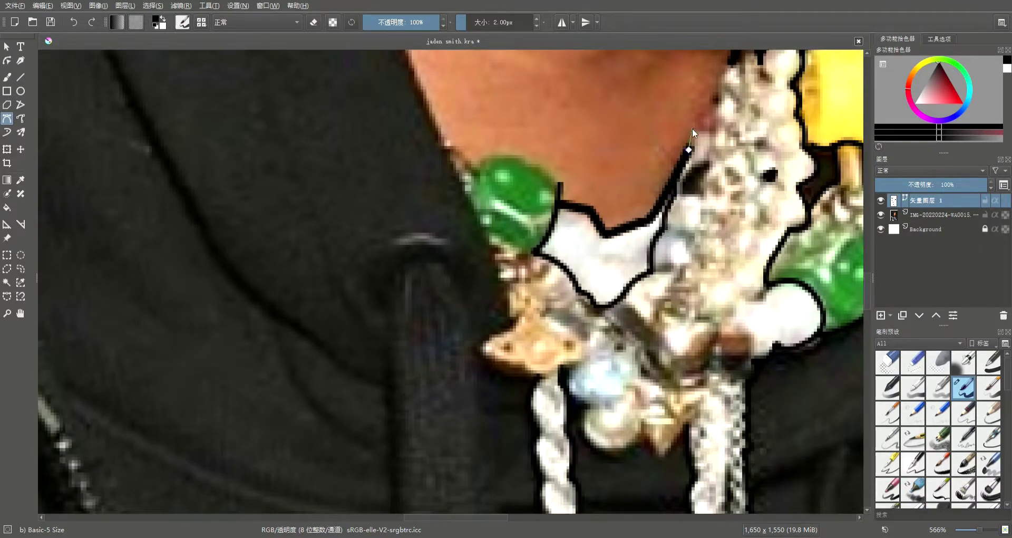
pyautogui.scroll(-4, 445, 168)
pyautogui.scroll(4, 445, 167)
pyautogui.click(461, 140)
pyautogui.scroll(-3, 464, 145)
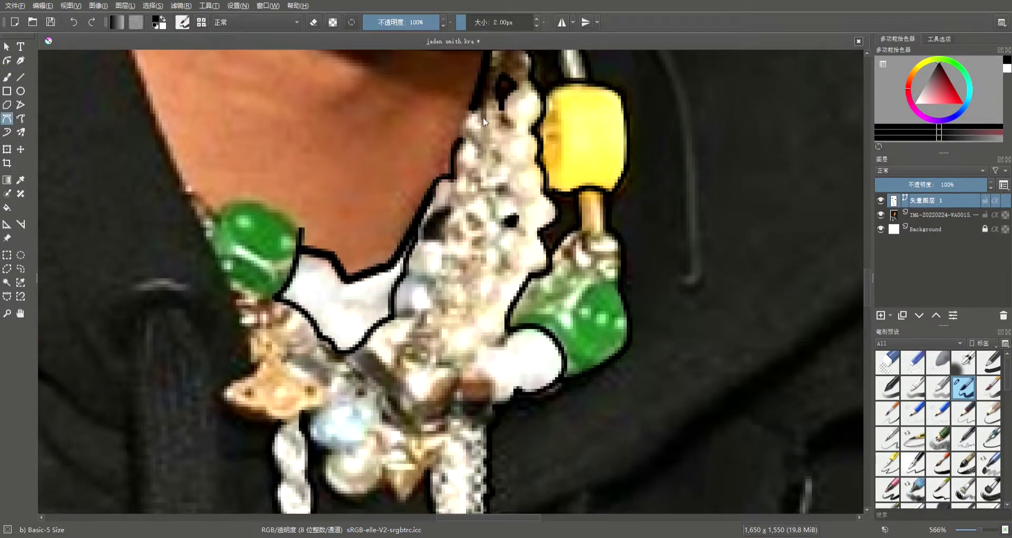
# Outline the green bead at the left end of the necklace.
pyautogui.scroll(-3, 483, 117)
pyautogui.scroll(4, 438, 229)
pyautogui.scroll(2, 437, 229)
pyautogui.click(391, 208)
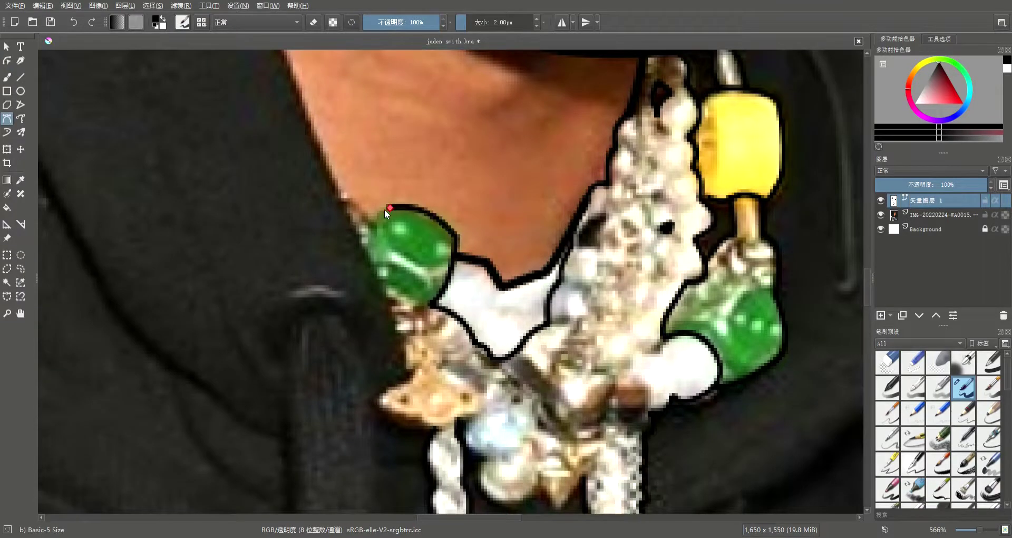
# Increase the brush size to 3 px and trace the hood's inner edge from below the ear down to the left green bead.
pyautogui.press('1')
pyautogui.press(']')
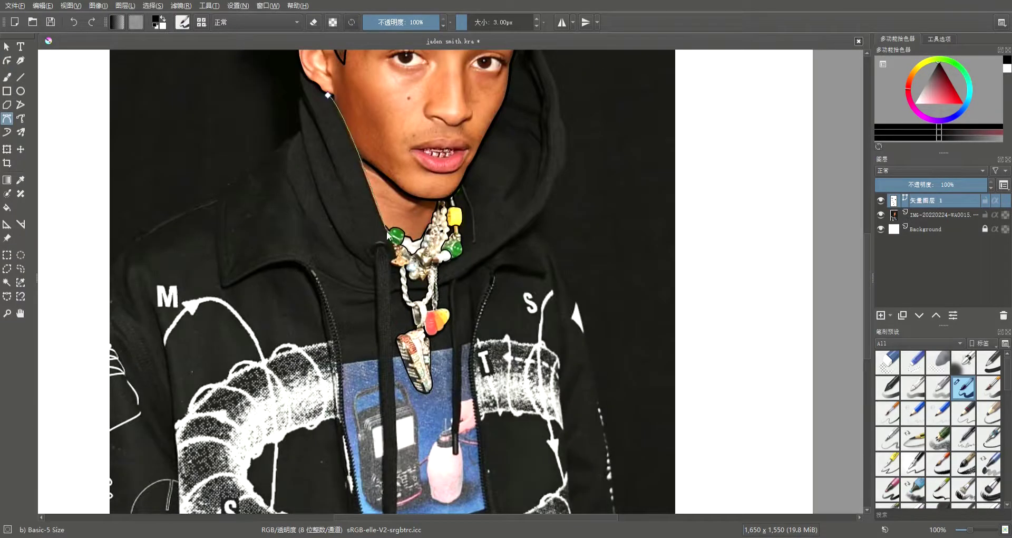
pyautogui.scroll(2, 381, 215)
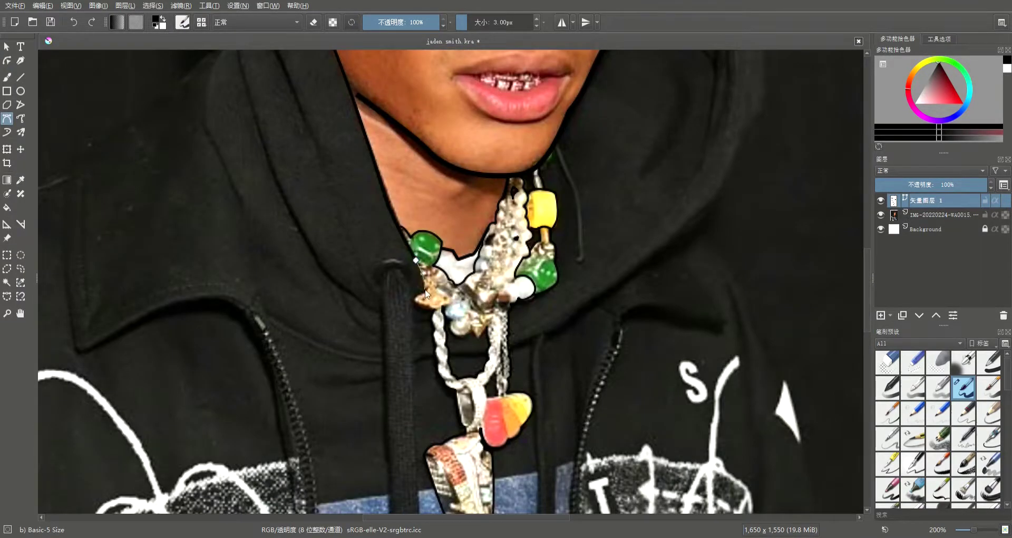
# Outline the gold charm and the lower edge of the central bead cluster at 2 px.
pyautogui.scroll(3, 415, 299)
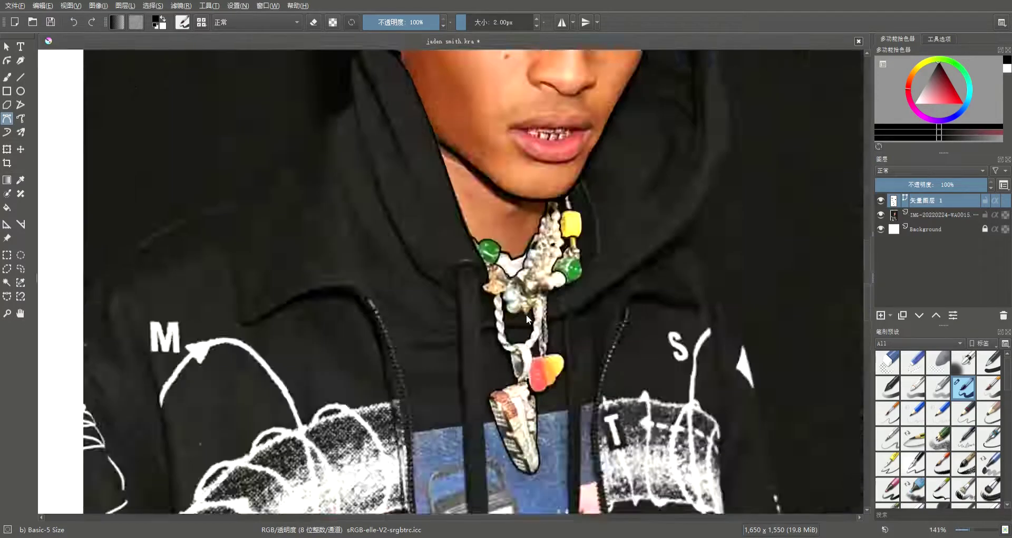
pyautogui.scroll(3, 526, 314)
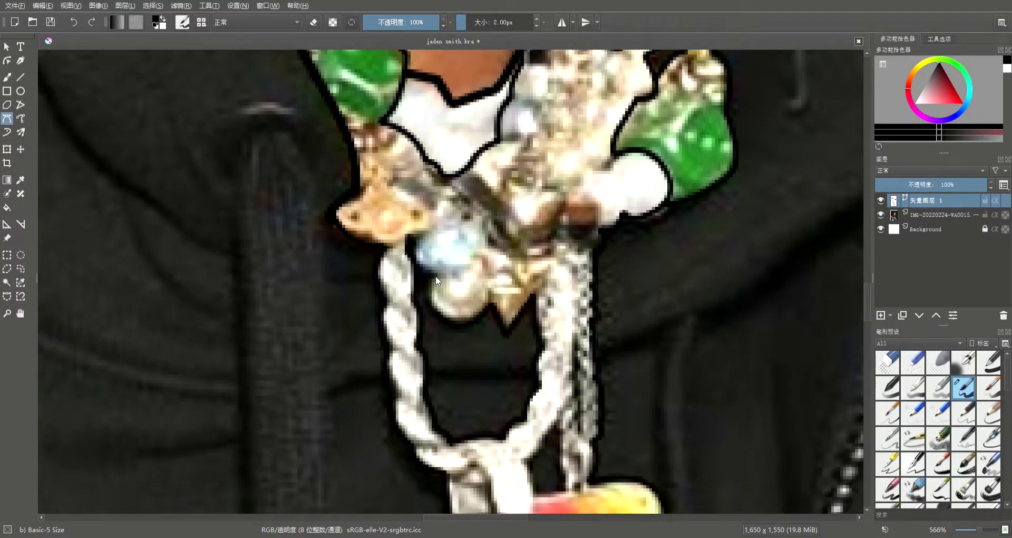
pyautogui.scroll(-6, 473, 305)
# Outline the left eye at 4 px, covering the upper and lower lids.
pyautogui.scroll(8, 473, 304)
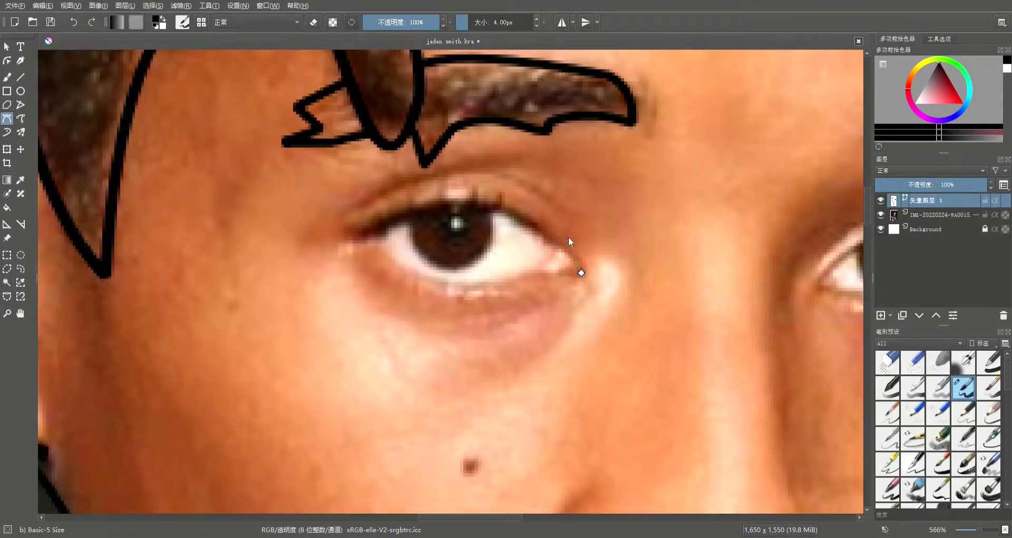
pyautogui.click(550, 239)
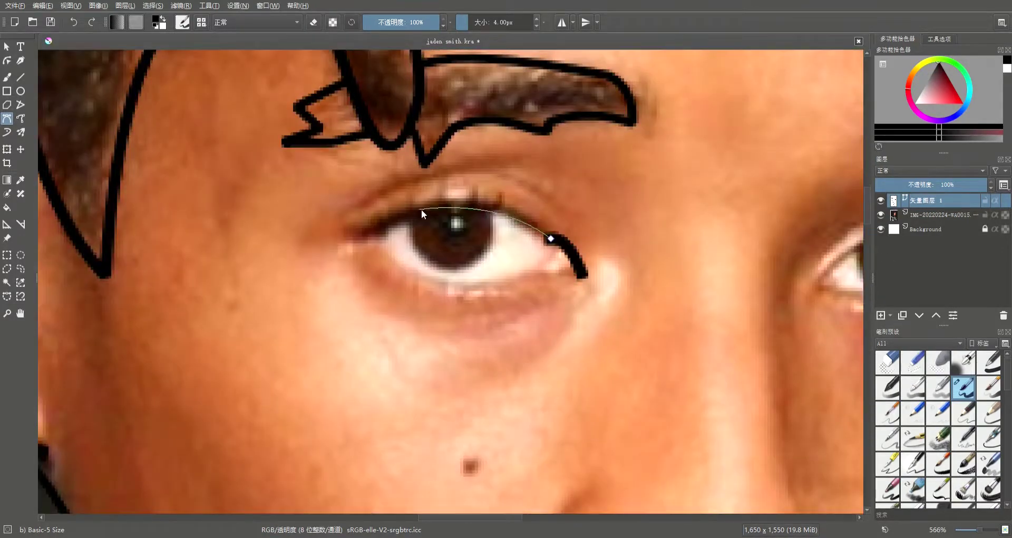
pyautogui.click(413, 211)
pyautogui.doubleClick(370, 229)
pyautogui.click(384, 250)
pyautogui.doubleClick(540, 270)
pyautogui.scroll(-4, 580, 279)
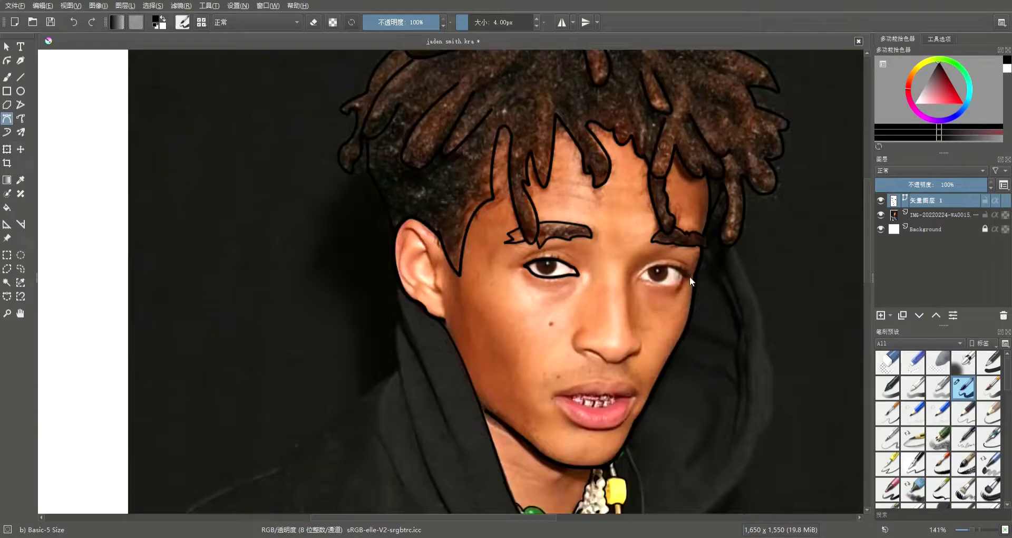
# Outline the right eye with curved paths along the upper and lower lids.
pyautogui.scroll(3, 690, 276)
pyautogui.moveTo(570, 294); pyautogui.dragTo(636, 225)
pyautogui.doubleClick(707, 289)
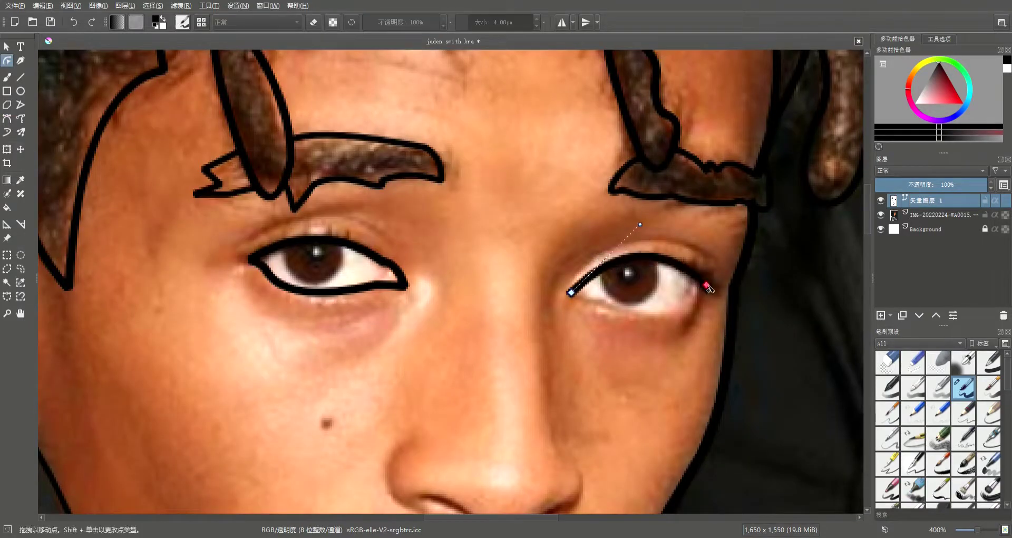
pyautogui.doubleClick(691, 298)
pyautogui.scroll(-2, 680, 309)
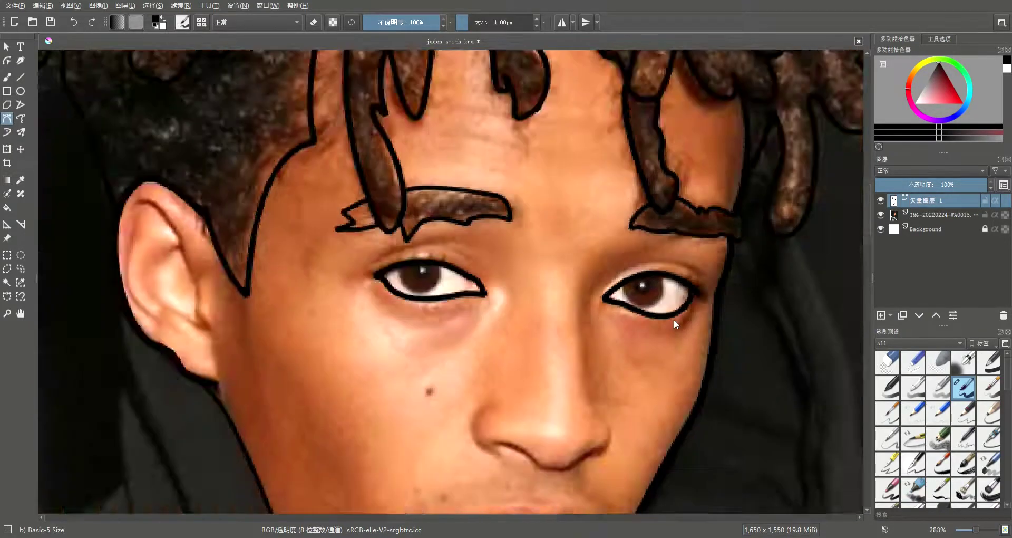
# Trace the nose with a curve around the left nostril and a line under the tip to the right nostril.
pyautogui.scroll(2, 436, 300)
pyautogui.click(454, 279)
pyautogui.doubleClick(435, 352)
pyautogui.click(452, 338)
pyautogui.click(552, 381)
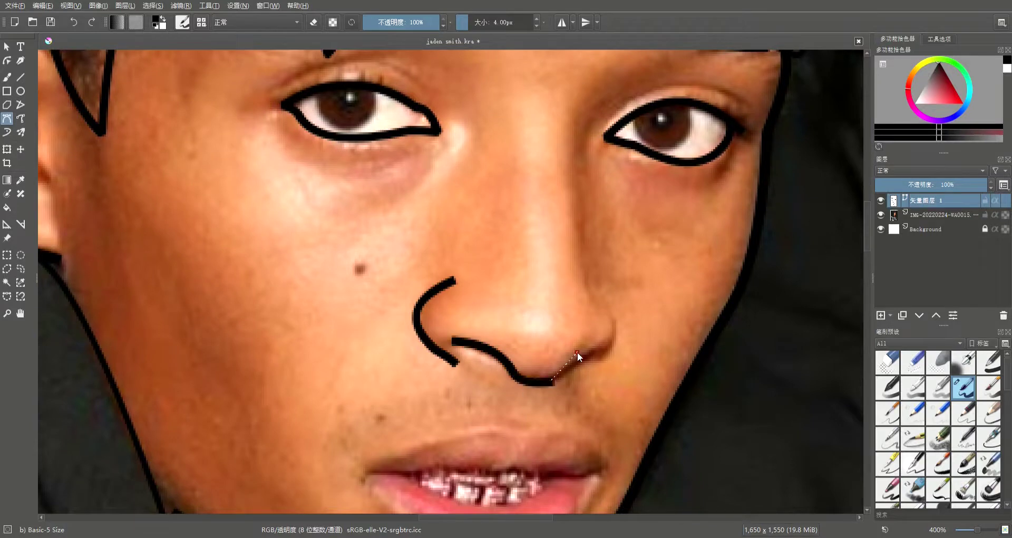
pyautogui.doubleClick(606, 295)
# Outline the upper lip, the mouth opening around the teeth and the lower lip.
pyautogui.scroll(-1, 611, 422)
pyautogui.click(611, 424)
pyautogui.click(535, 387)
pyautogui.moveTo(374, 420); pyautogui.dragTo(559, 427)
pyautogui.click(450, 453)
pyautogui.click(375, 422)
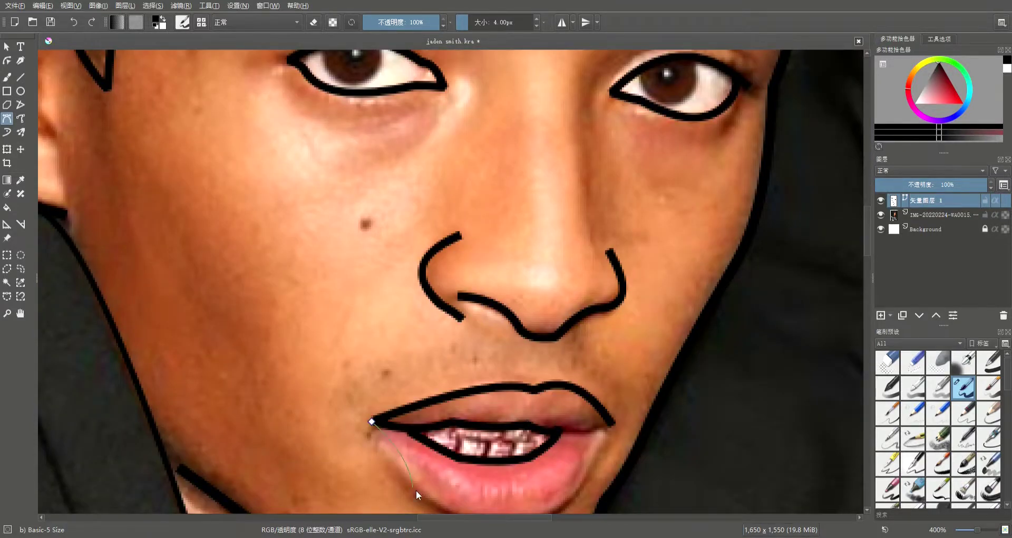
pyautogui.click(421, 479)
pyautogui.scroll(-5, 423, 492)
pyautogui.scroll(3, 462, 468)
pyautogui.click(461, 468)
pyautogui.doubleClick(492, 420)
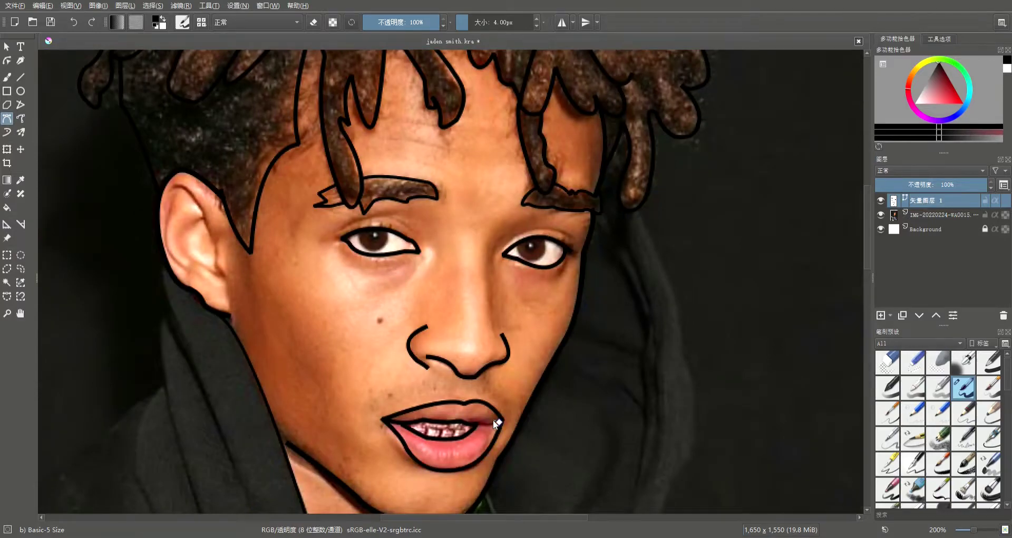
# Set the brush size to 3 px and trace the hood's outer left edge from below the ear downwards.
pyautogui.scroll(3, 493, 419)
pyautogui.press('[')
pyautogui.scroll(-8, 288, 440)
pyautogui.scroll(1, 511, 432)
pyautogui.press(']')
pyautogui.scroll(5, 432, 159)
pyautogui.click(435, 118)
pyautogui.scroll(-4, 390, 348)
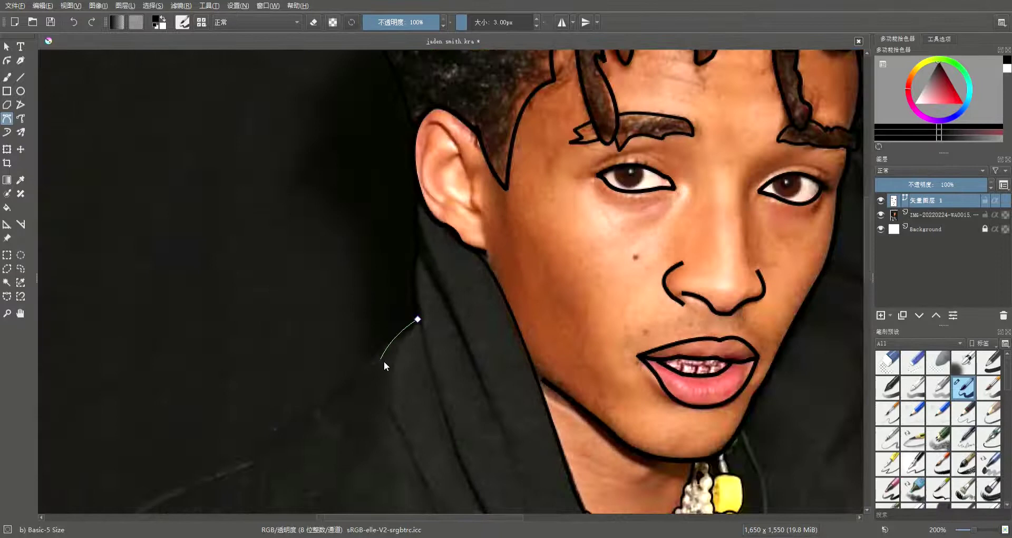
# Try to trace the hoodie front down past the drawstring tip and back up beside the right zipper, checking it against the reference photo.
pyautogui.scroll(4, 421, 312)
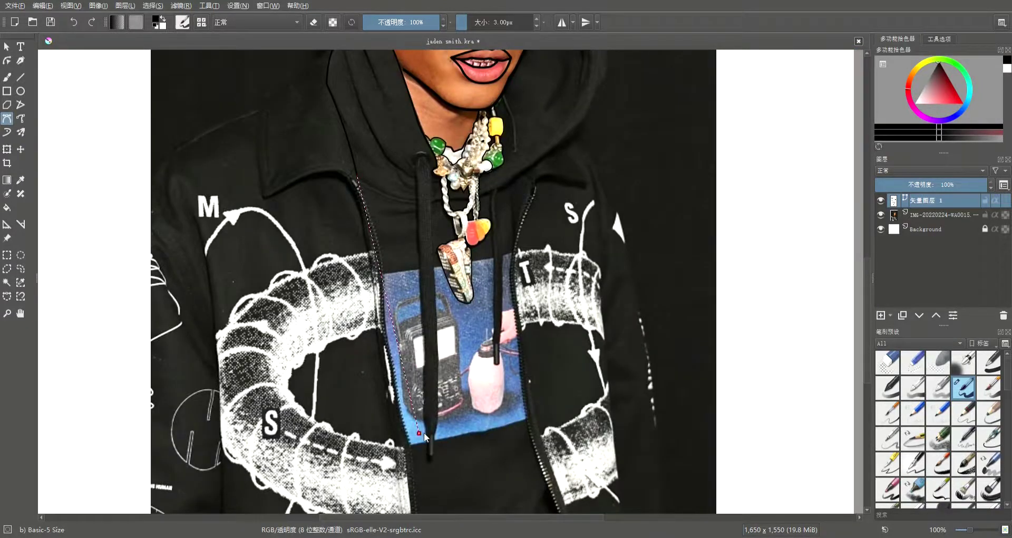
pyautogui.click(419, 469)
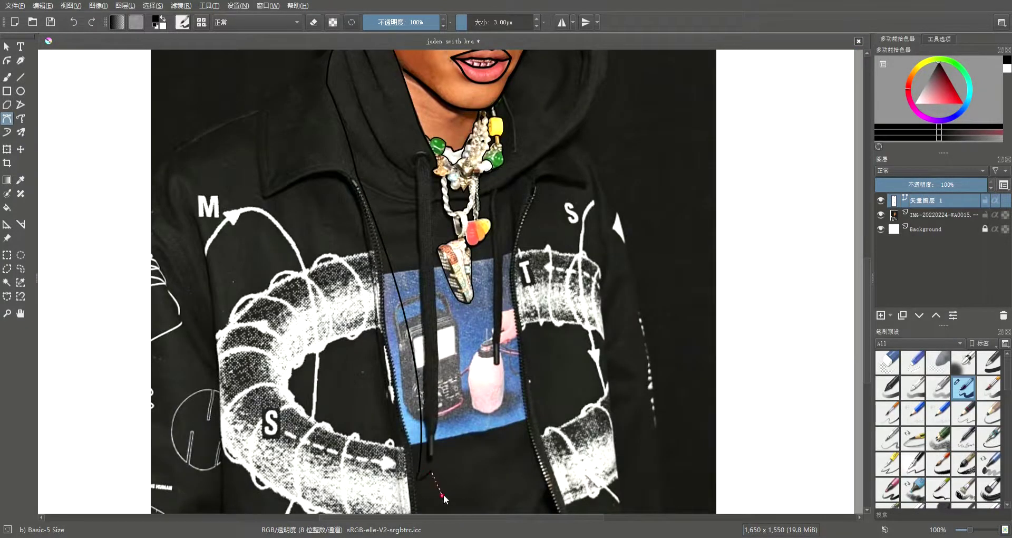
pyautogui.click(514, 306)
pyautogui.scroll(-3, 548, 412)
pyautogui.click(880, 215)
pyautogui.click(880, 215)
# Trace the hood's outer right edge from the hair down to the collar and start the fold line inside it.
pyautogui.scroll(3, 601, 187)
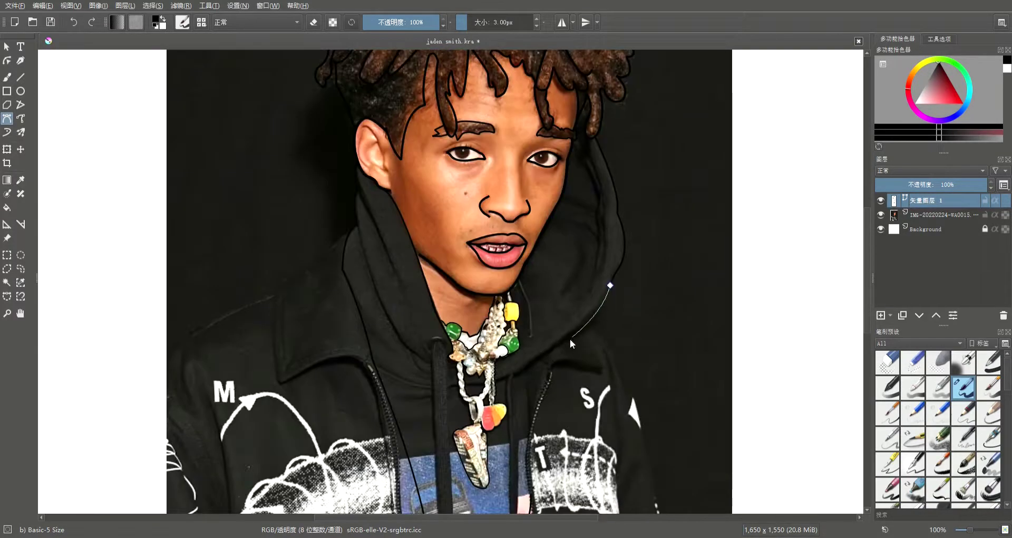
pyautogui.scroll(-2, 565, 307)
pyautogui.scroll(4, 478, 363)
pyautogui.scroll(-3, 478, 362)
pyautogui.scroll(-5, 470, 346)
pyautogui.scroll(5, 535, 301)
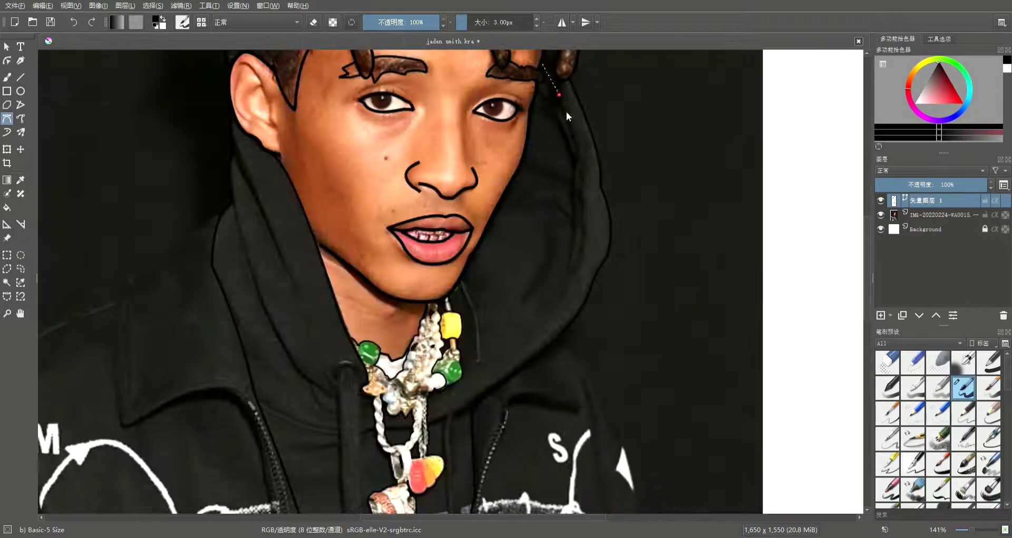
# Trace the short hood folds beside the necklace and draw a small loop below the drawstring tip.
pyautogui.scroll(-4, 554, 308)
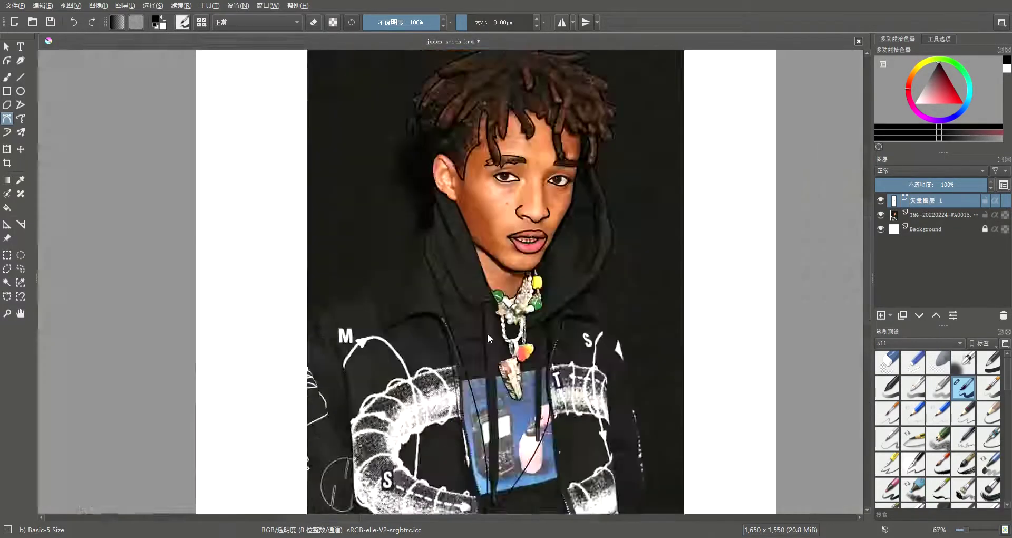
pyautogui.scroll(5, 488, 333)
pyautogui.scroll(-3, 395, 369)
pyautogui.scroll(3, 388, 418)
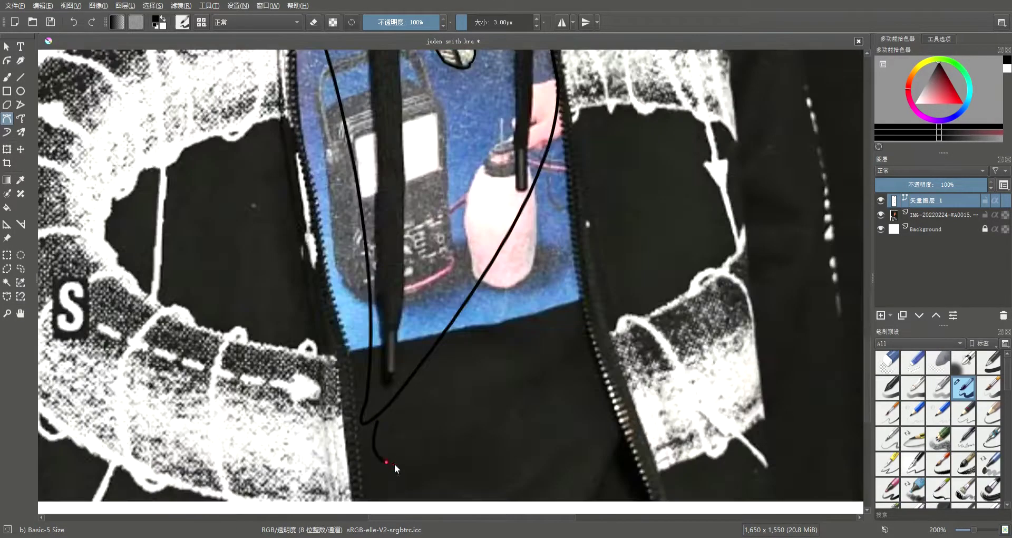
# Remove the long hoodie outline running from the left hood edge to the waist, keeping the hood's outer right edge.
pyautogui.scroll(-6, 432, 422)
pyautogui.scroll(2, 476, 427)
pyautogui.click(7, 60)
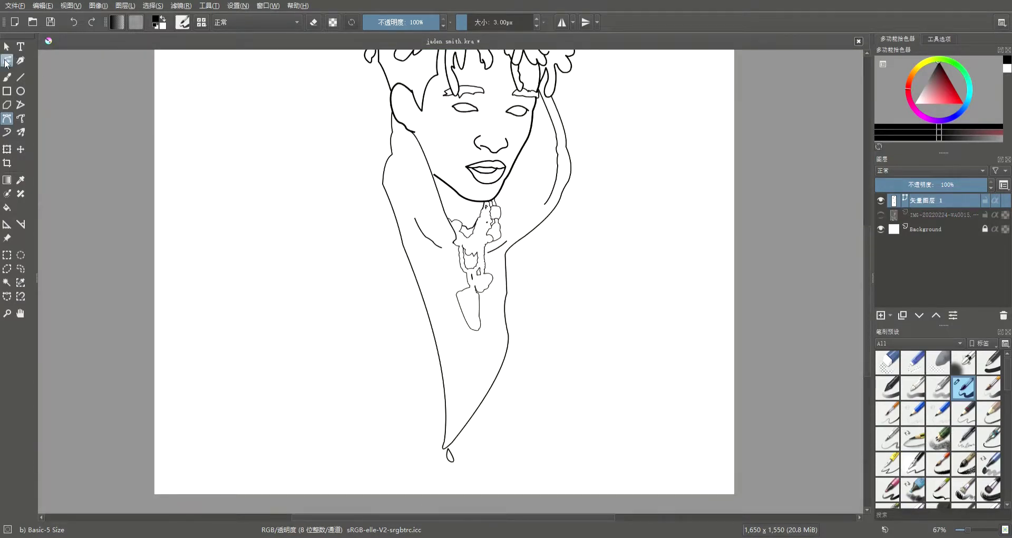
pyautogui.hotkey('ctrl', 'z')
pyautogui.hotkey('ctrl', 'z')
pyautogui.hotkey('ctrl', 'z')
pyautogui.hotkey('ctrl', 'z')
pyautogui.hotkey('ctrl', 'z')
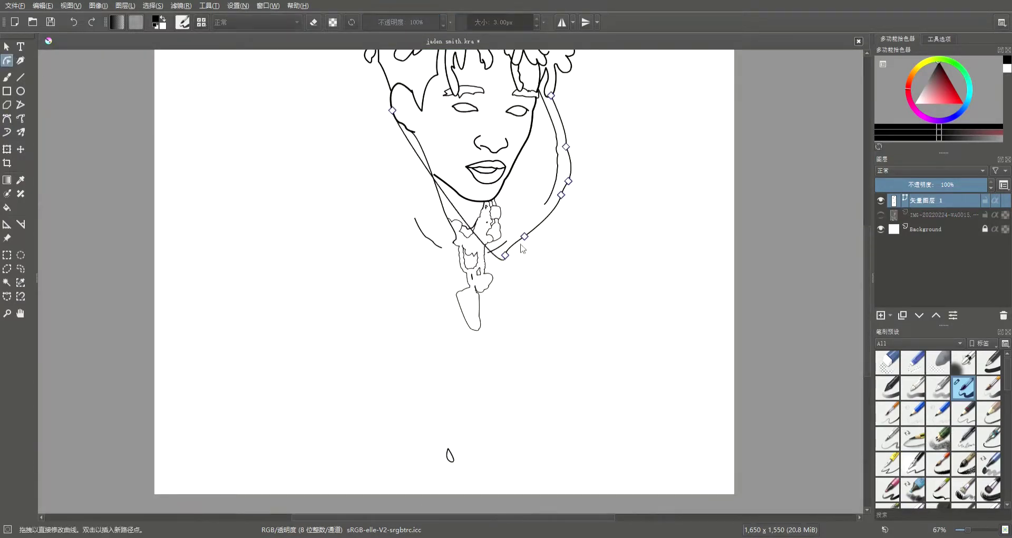
pyautogui.scroll(-2, 592, 291)
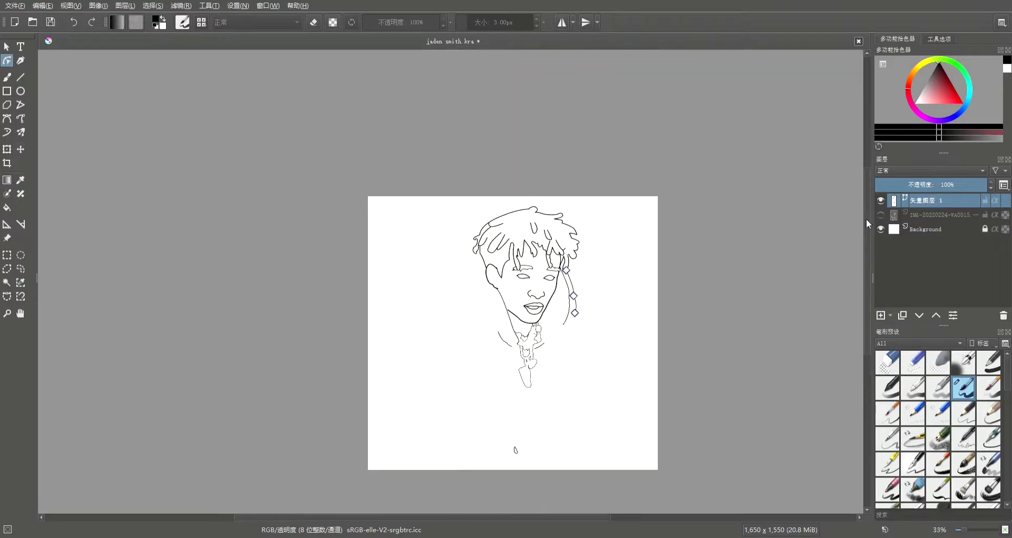
pyautogui.hotkey('ctrl', 'z')
# Retrace the hood's lower right edge with the Bezier curve tool and continue the line down beside the right zipper.
pyautogui.click(7, 118)
pyautogui.scroll(4, 524, 413)
pyautogui.click(578, 214)
pyautogui.scroll(-2, 475, 338)
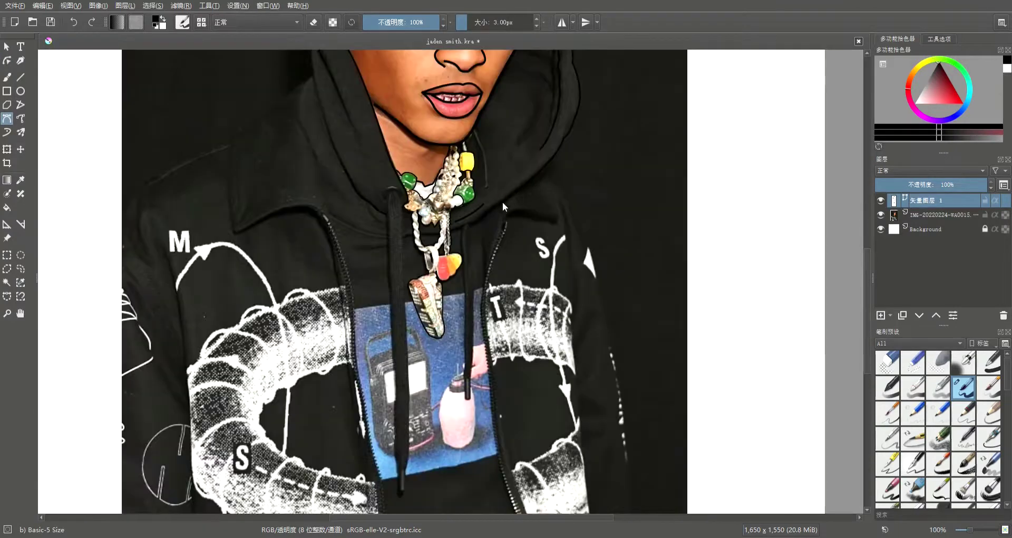
pyautogui.scroll(-4, 476, 330)
pyautogui.scroll(5, 486, 387)
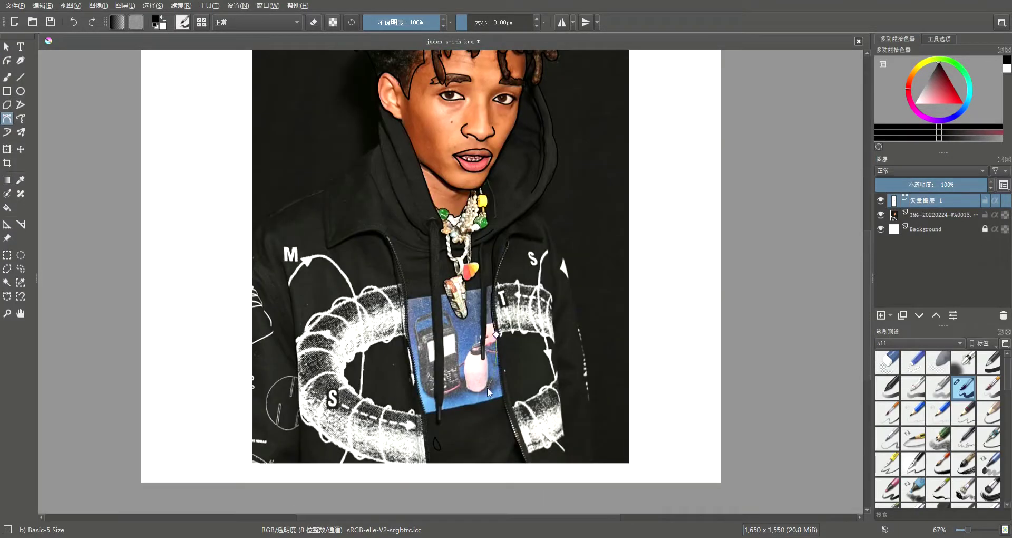
# Draw a wavy lower border from the right zipper across the hoodie, running below the blue print to the left zipper.
pyautogui.click(470, 407)
pyautogui.click(453, 436)
pyautogui.scroll(-1, 448, 444)
pyautogui.click(433, 414)
pyautogui.click(406, 444)
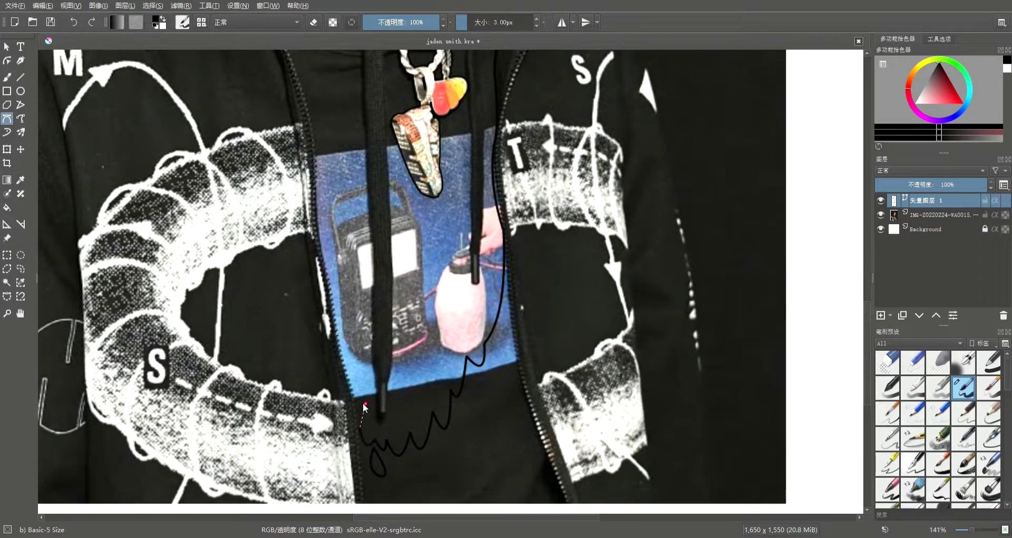
# Continue the wavy border up the left zipper and trace the line beside the zipper up to the hood's left edge.
pyautogui.click(347, 422)
pyautogui.click(339, 350)
pyautogui.click(327, 328)
pyautogui.click(317, 224)
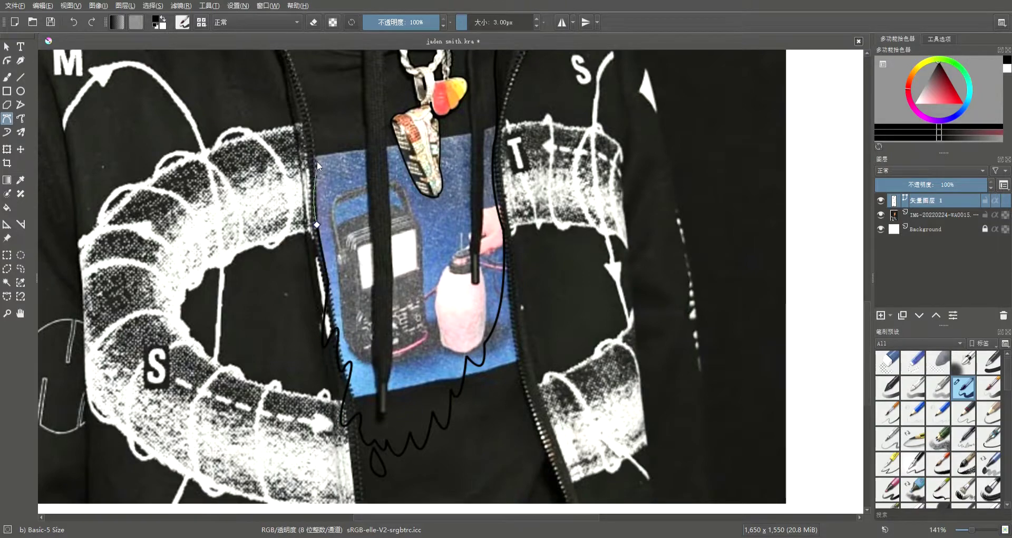
pyautogui.scroll(1, 326, 148)
pyautogui.scroll(-5, 339, 132)
pyautogui.scroll(6, 407, 297)
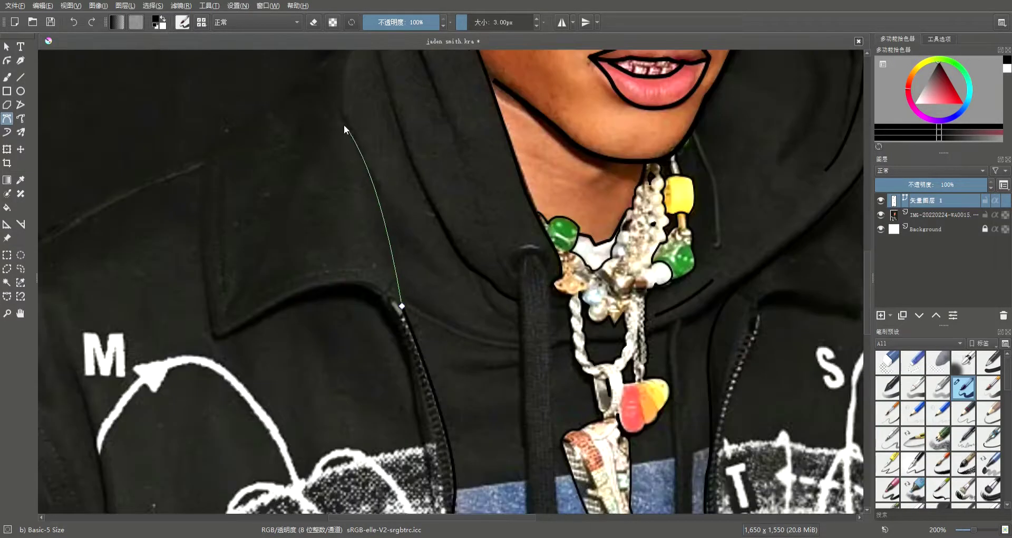
pyautogui.scroll(-2, 390, 211)
# Trace the iris outline inside the eye on the image's left.
pyautogui.scroll(4, 457, 262)
pyautogui.scroll(3, 584, 322)
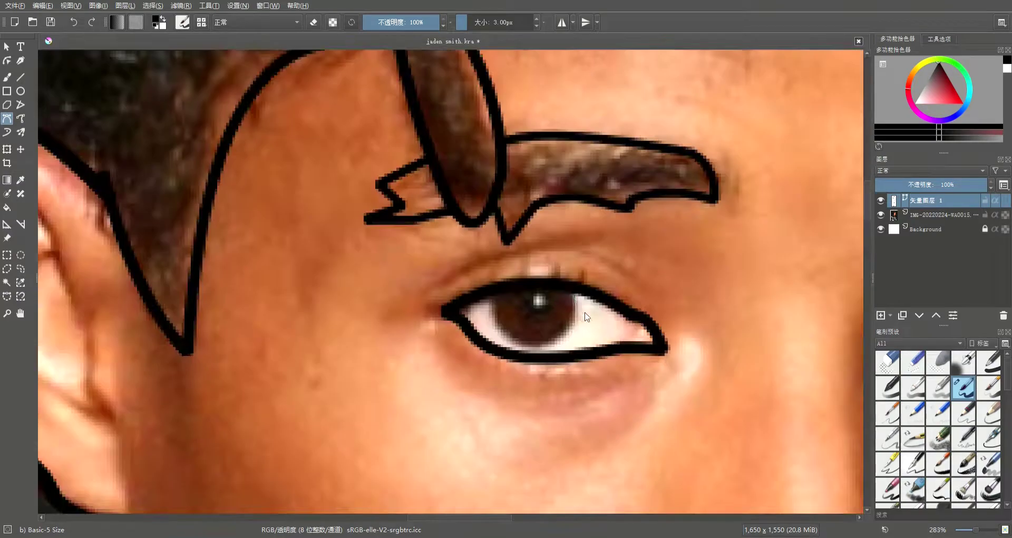
pyautogui.click(544, 348)
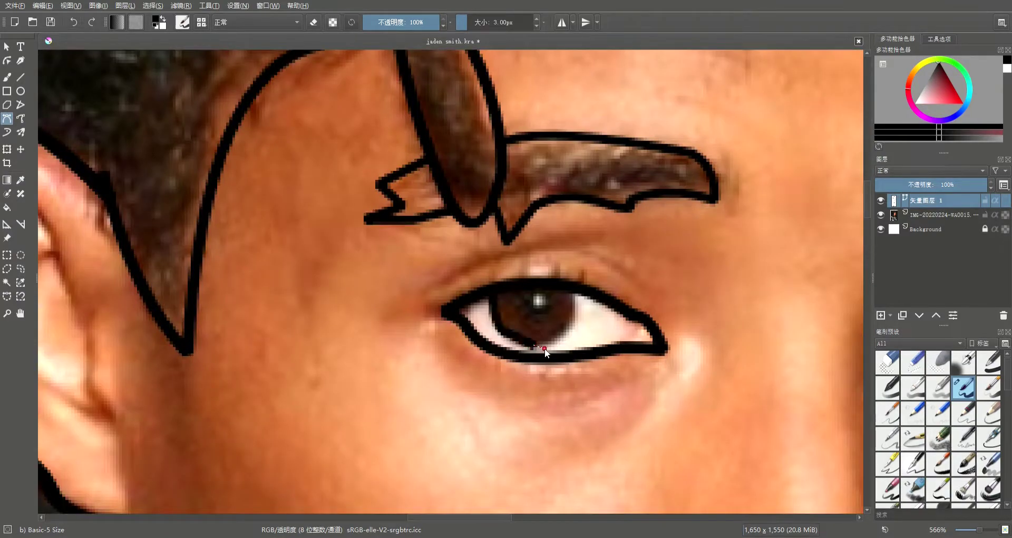
pyautogui.scroll(1, 564, 332)
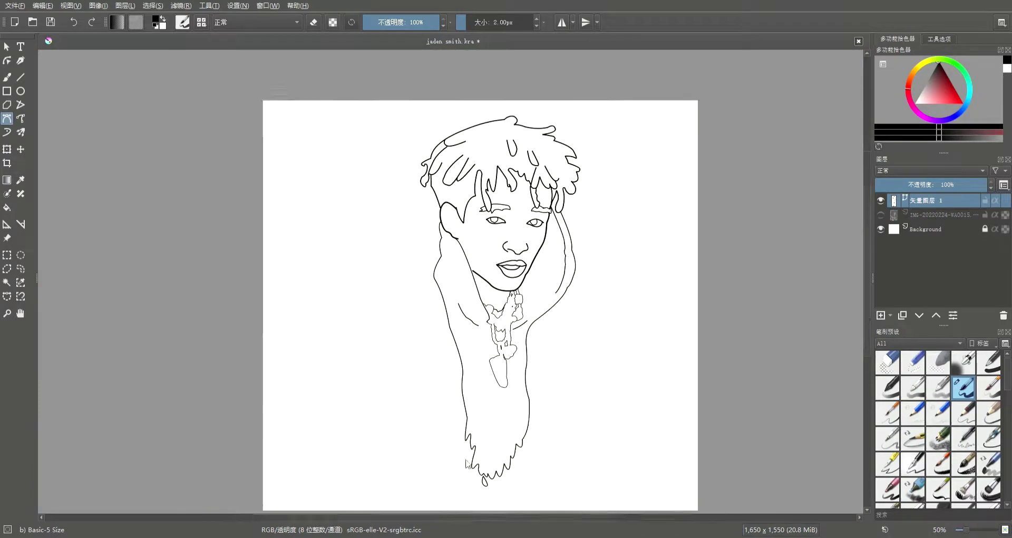
# Draw a second, thinner wavy line at 2 px just outside the left half of the lower border.
pyautogui.scroll(3, 466, 464)
pyautogui.scroll(-1, 465, 472)
pyautogui.click(471, 435)
pyautogui.doubleClick(494, 450)
pyautogui.scroll(2, 490, 448)
# Edit the curve points of the second wavy line along the left half of the border.
pyautogui.click(7, 46)
pyautogui.click(486, 413)
pyautogui.scroll(-4, 571, 452)
pyautogui.doubleClick(571, 451)
pyautogui.scroll(6, 571, 451)
pyautogui.scroll(3, 528, 494)
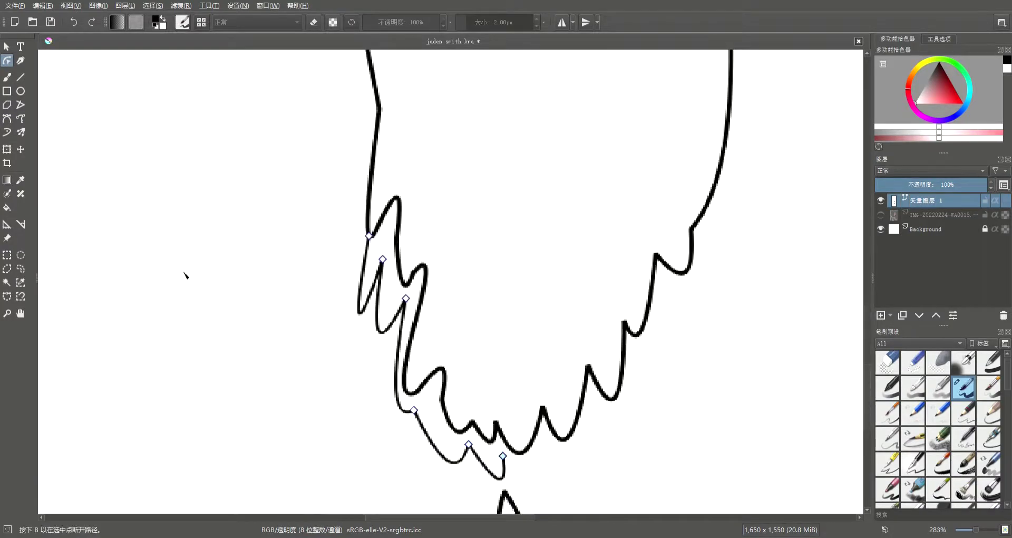
# Extend the second wavy line with the Bezier curve tool along the right half of the lower border.
pyautogui.click(7, 118)
pyautogui.scroll(-4, 369, 264)
pyautogui.scroll(4, 506, 411)
pyautogui.click(543, 362)
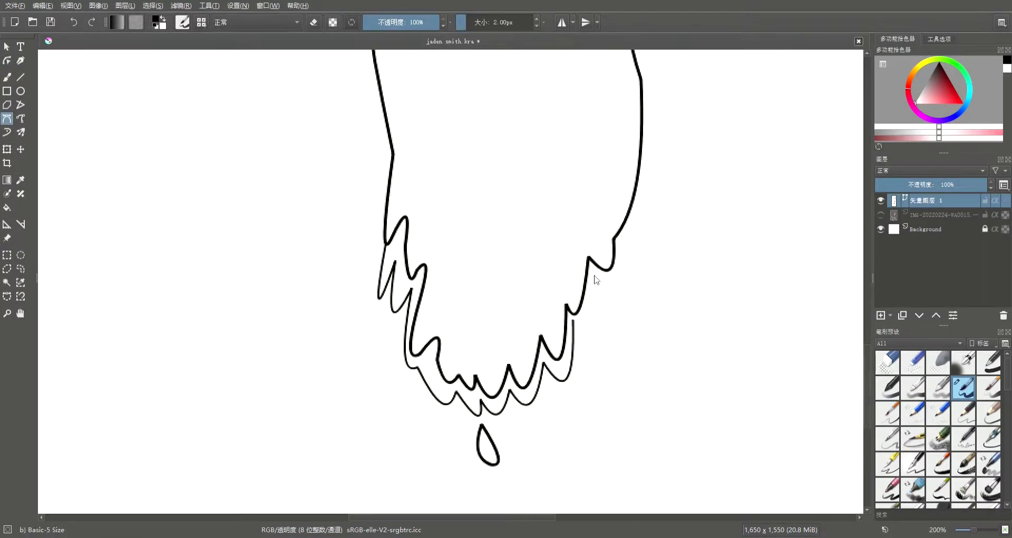
pyautogui.scroll(-4, 605, 312)
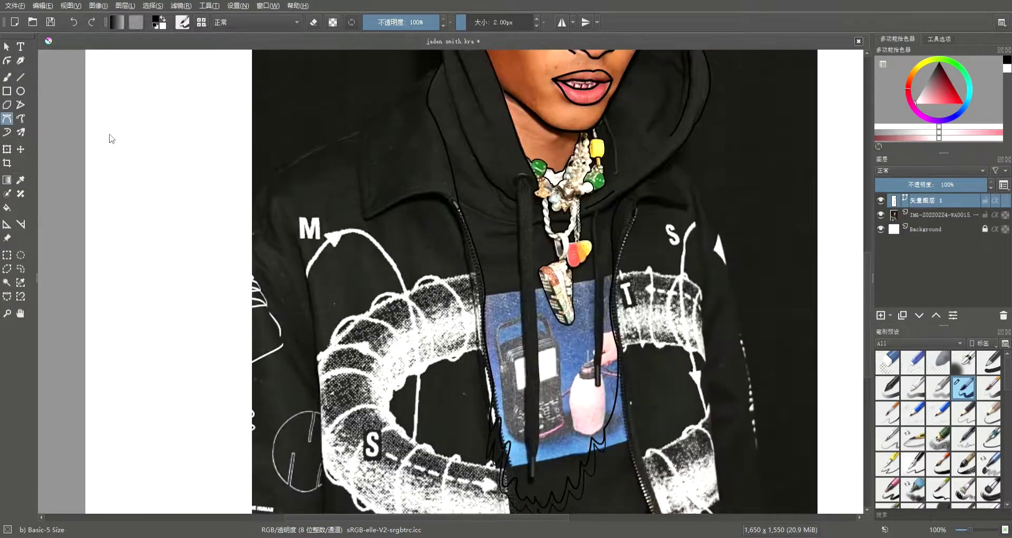
# Trace the left drawstring's eyelet and both edges of its cord at 3 px over the photo.
pyautogui.scroll(3, 523, 173)
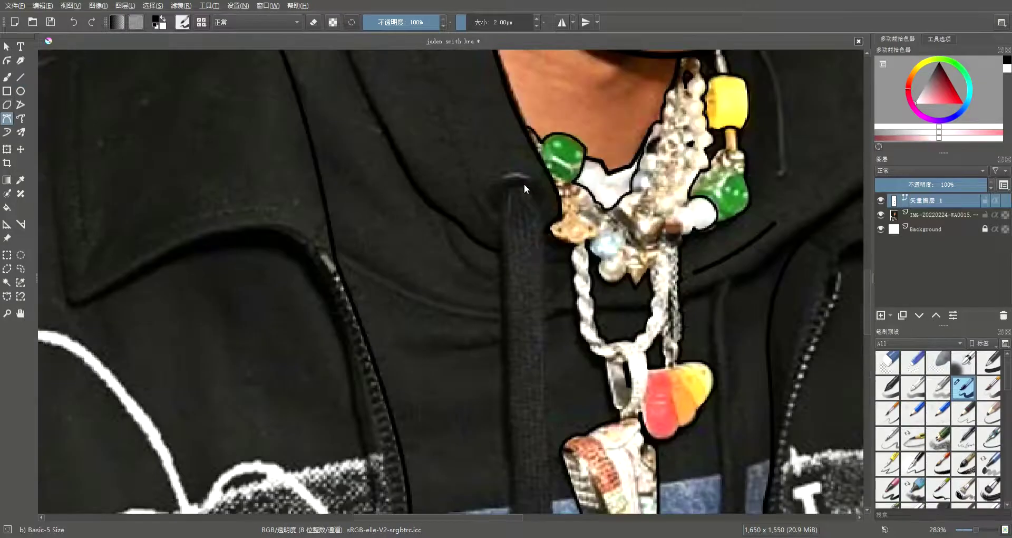
pyautogui.click(511, 172)
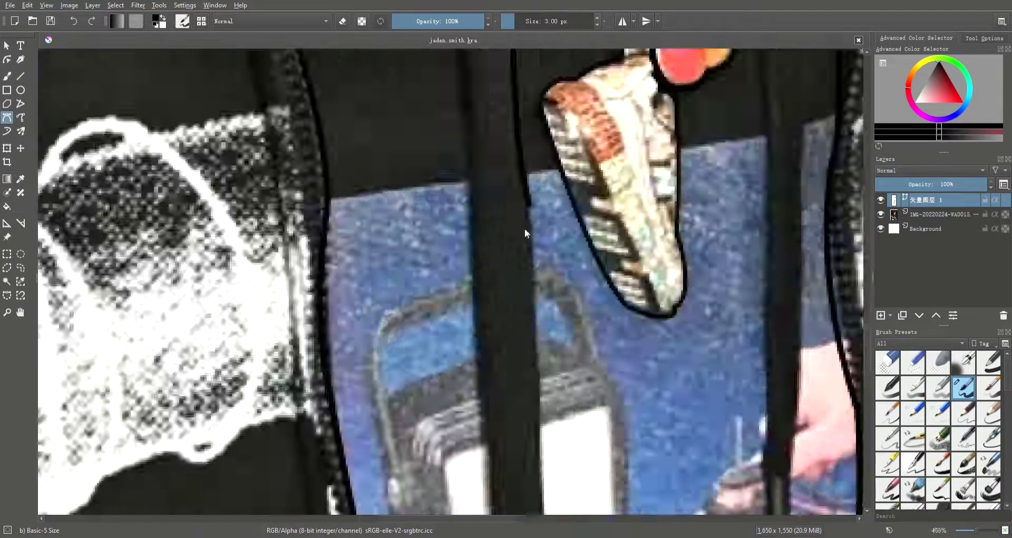
pyautogui.scroll(-3, 524, 229)
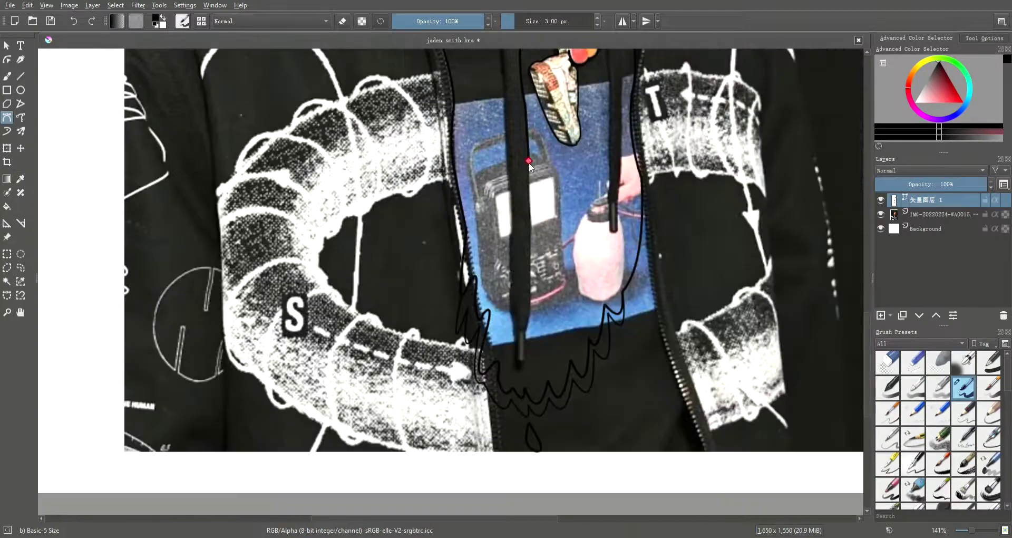
pyautogui.scroll(-2, 511, 199)
pyautogui.scroll(3, 537, 200)
pyautogui.scroll(-6, 527, 201)
# Trace the edges of the right drawstring and outline its tip with the line size reduced to 2 px.
pyautogui.scroll(4, 627, 314)
pyautogui.click(608, 397)
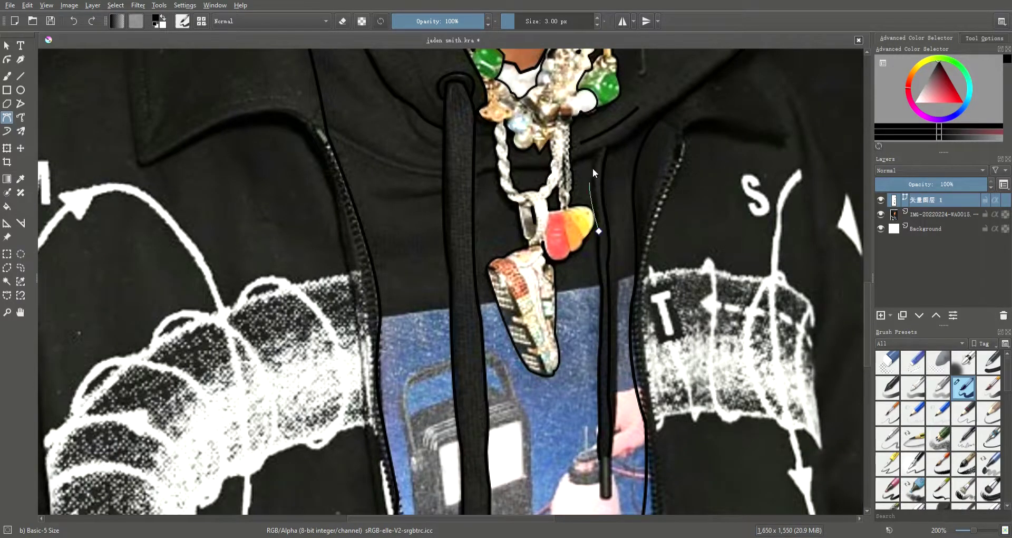
pyautogui.press('[')
pyautogui.scroll(-4, 589, 195)
pyautogui.scroll(6, 593, 303)
pyautogui.click(628, 332)
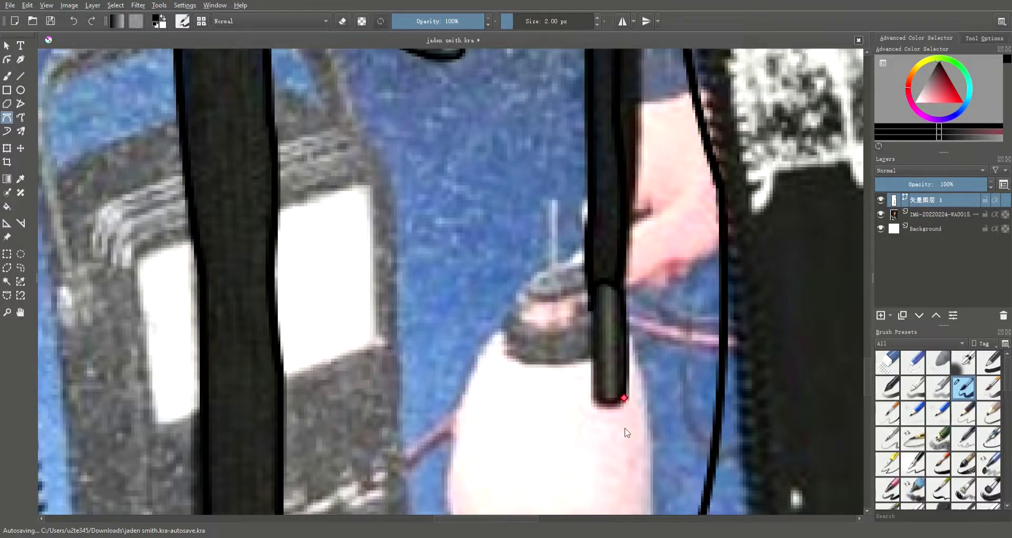
pyautogui.scroll(-2, 593, 309)
pyautogui.scroll(2, 642, 334)
# Outline the tip of the left drawstring at 2 px.
pyautogui.scroll(-4, 642, 334)
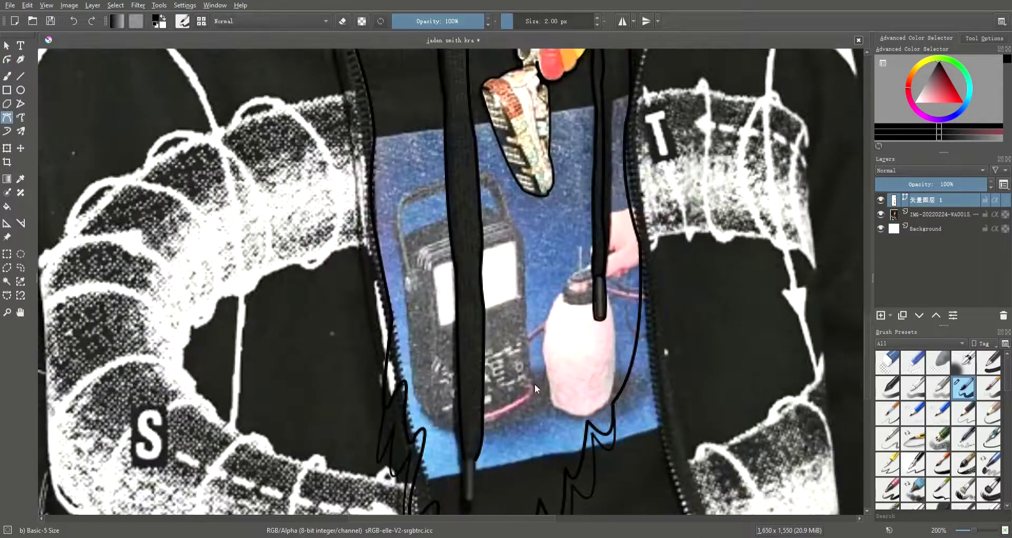
pyautogui.scroll(3, 527, 296)
pyautogui.click(518, 365)
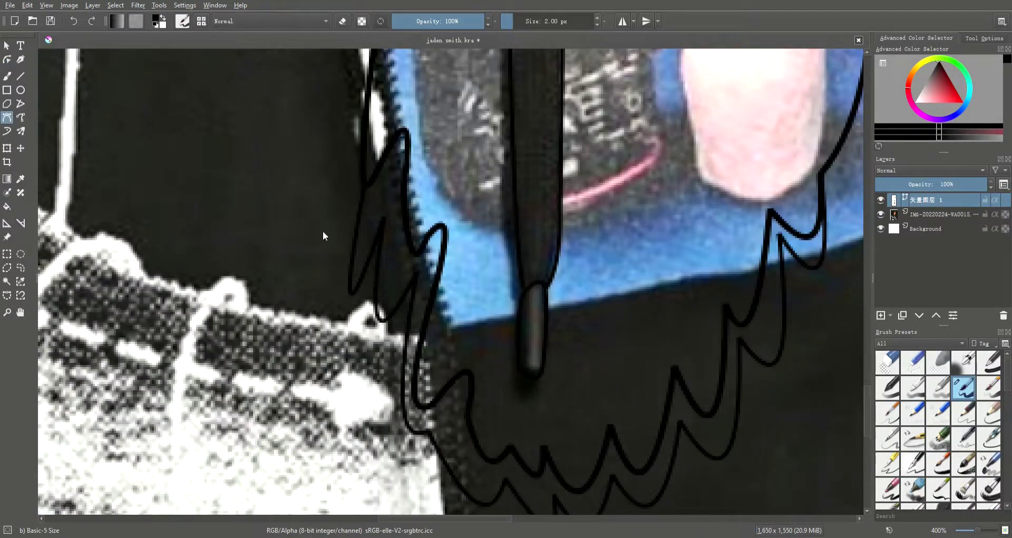
pyautogui.click(529, 288)
# Adjust the curve points where the left drawstring's cord meets its tip so the outlines join.
pyautogui.scroll(2, 528, 300)
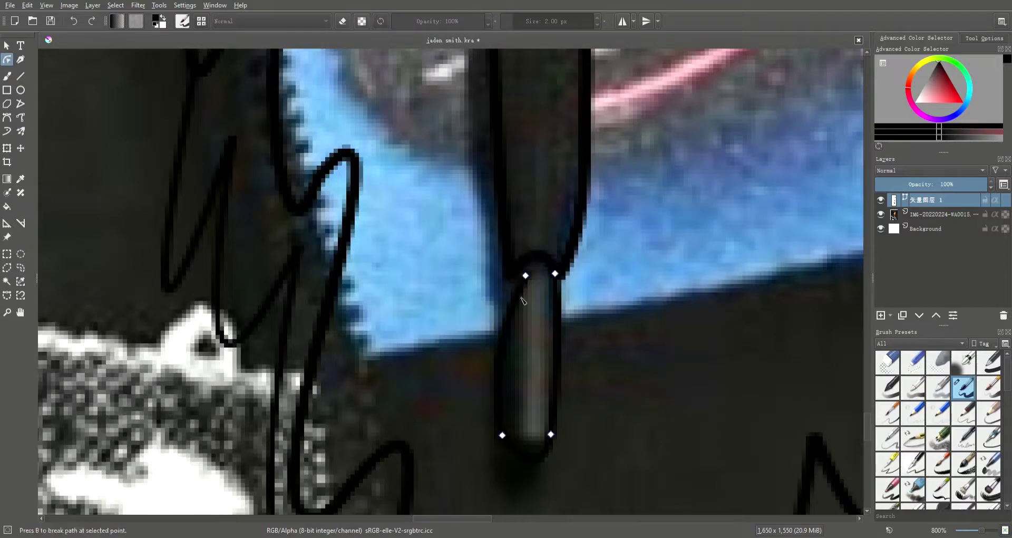
pyautogui.click(584, 139)
pyautogui.doubleClick(545, 273)
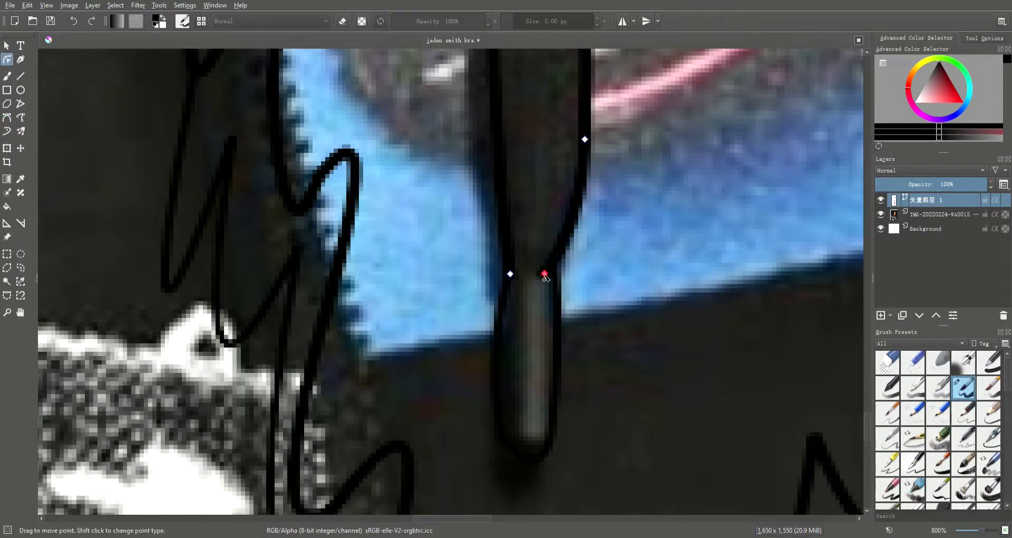
pyautogui.scroll(-3, 622, 306)
pyautogui.scroll(4, 512, 350)
pyautogui.scroll(-5, 511, 350)
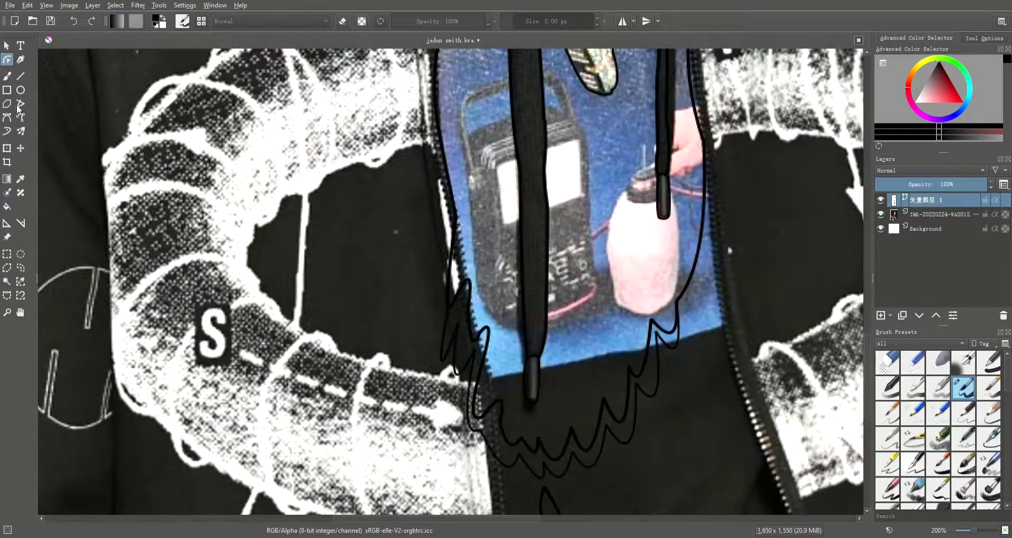
# Trace the lower and upper edges of the blue print between the zippers and drawstrings, skipping the shoe pendant.
pyautogui.scroll(2, 434, 386)
pyautogui.scroll(-2, 476, 375)
pyautogui.scroll(2, 475, 375)
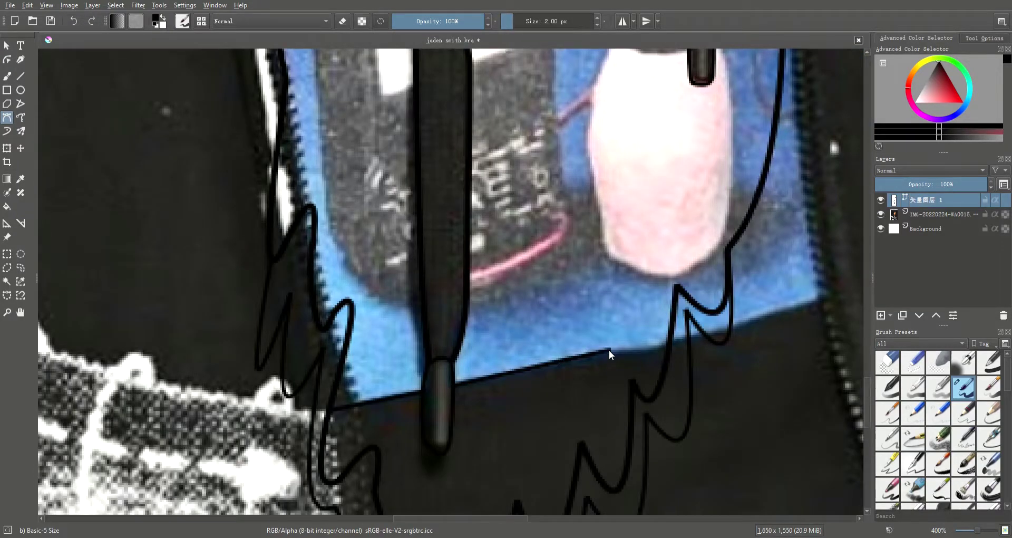
pyautogui.scroll(-3, 665, 343)
pyautogui.scroll(3, 615, 179)
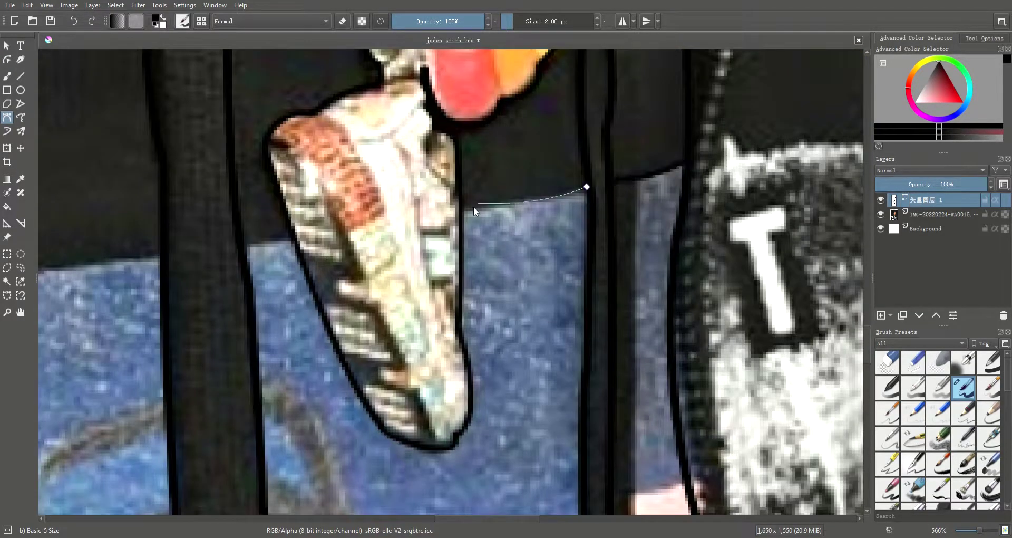
pyautogui.scroll(1, 518, 249)
pyautogui.scroll(-4, 463, 249)
pyautogui.scroll(3, 490, 253)
# Outline the blue opening inside the device's handle on both sides of the left drawstring.
pyautogui.click(490, 251)
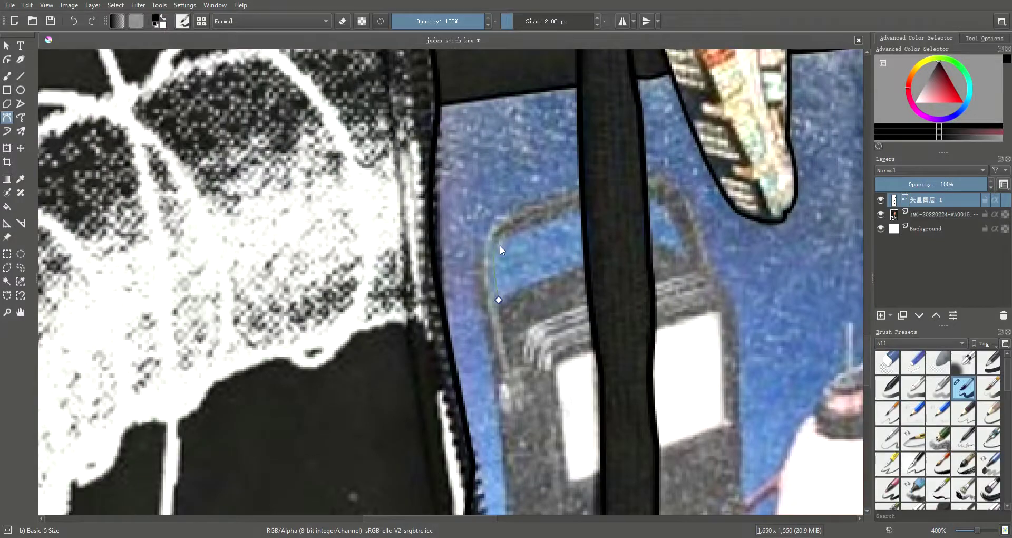
pyautogui.click(648, 196)
pyautogui.click(587, 261)
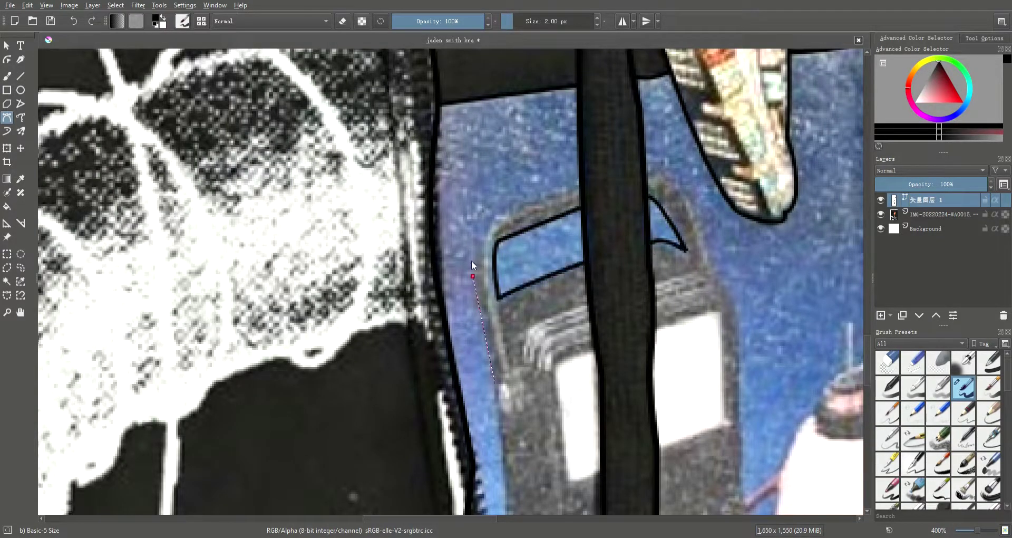
# Trace the outer contour of the device in the blue print, from the handle around its body and base.
pyautogui.moveTo(477, 245); pyautogui.dragTo(501, 217)
pyautogui.click(647, 173)
pyautogui.click(710, 262)
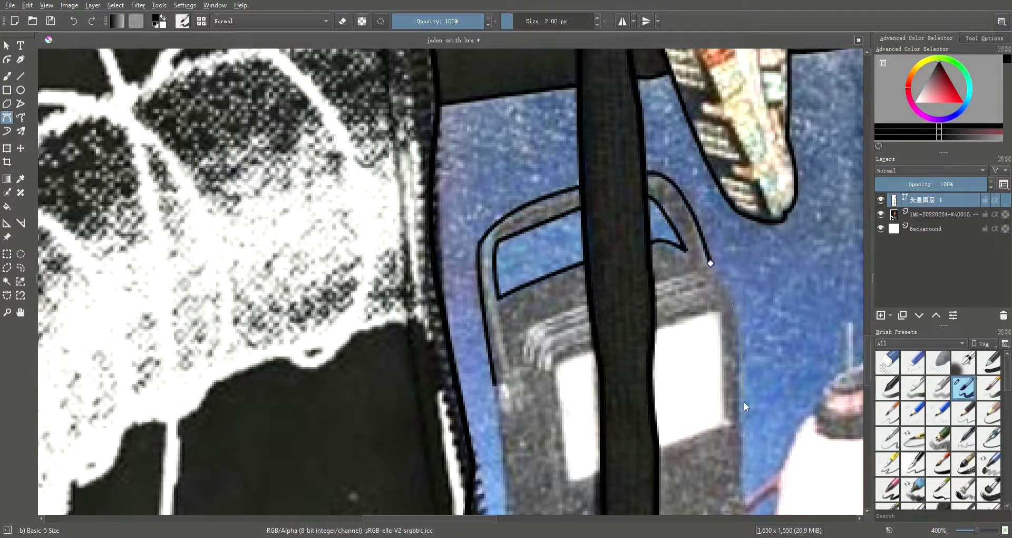
pyautogui.click(740, 376)
pyautogui.scroll(-3, 736, 343)
pyautogui.scroll(-3, 736, 372)
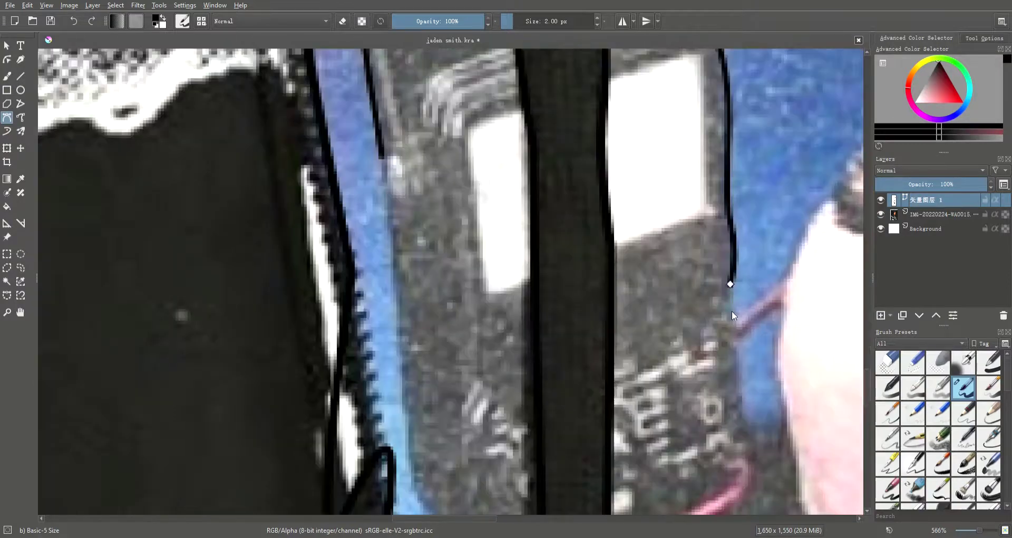
pyautogui.click(733, 321)
pyautogui.click(645, 483)
pyautogui.click(601, 489)
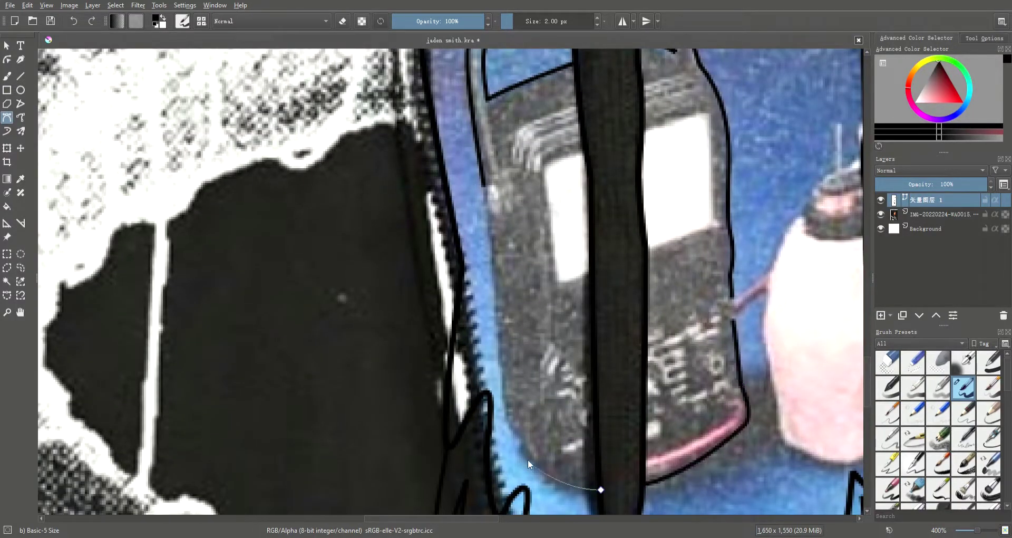
pyautogui.scroll(3, 485, 185)
# Outline the device's white screen on both sides of the left drawstring.
pyautogui.click(600, 264)
pyautogui.click(578, 275)
pyautogui.click(585, 390)
pyautogui.click(743, 335)
pyautogui.click(740, 225)
pyautogui.doubleClick(675, 238)
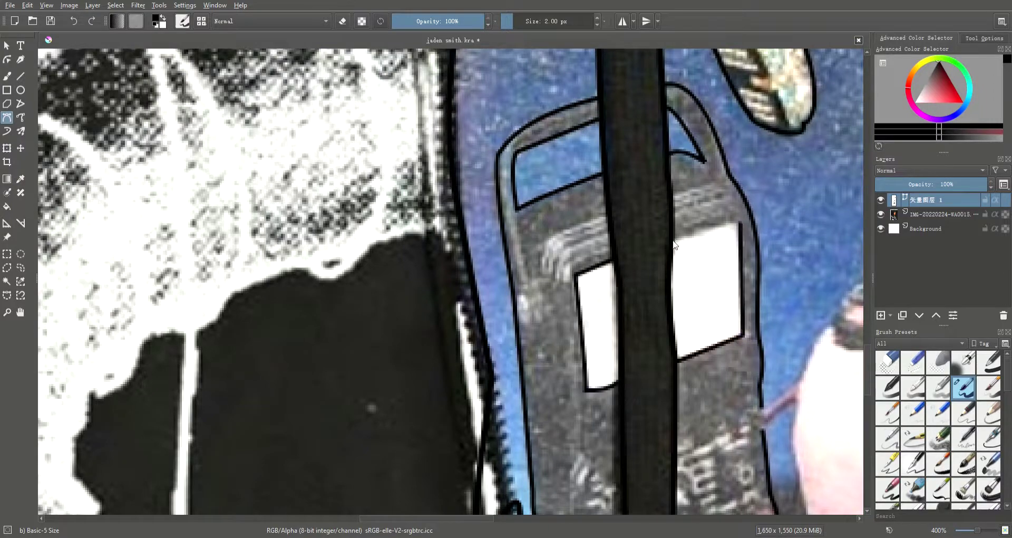
# Trace the pink bottle's body and the short tube joining it to the device.
pyautogui.scroll(-2, 712, 237)
pyautogui.hscroll(2, 712, 238)
pyautogui.click(749, 252)
pyautogui.click(710, 312)
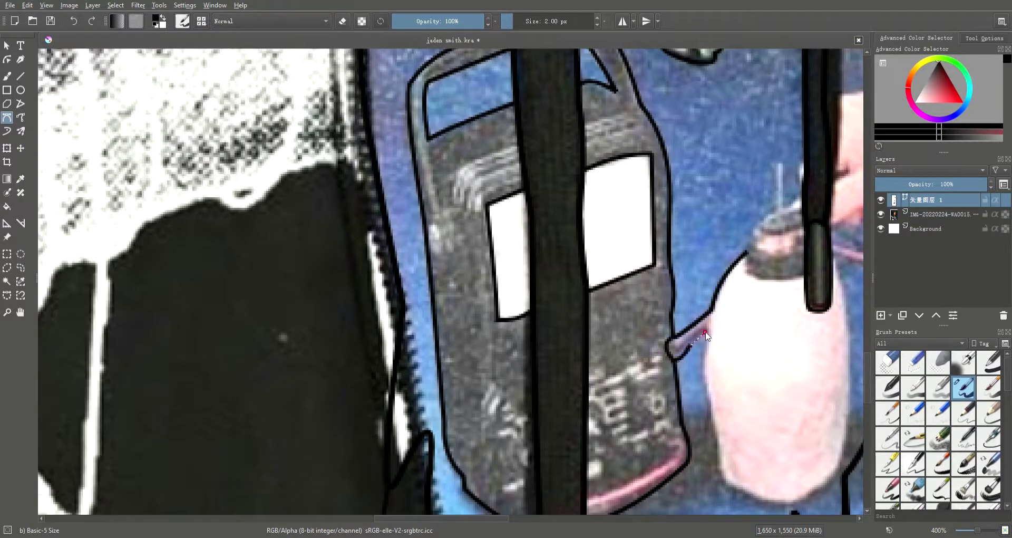
pyautogui.click(727, 482)
pyautogui.scroll(-2, 727, 482)
pyautogui.scroll(2, 669, 413)
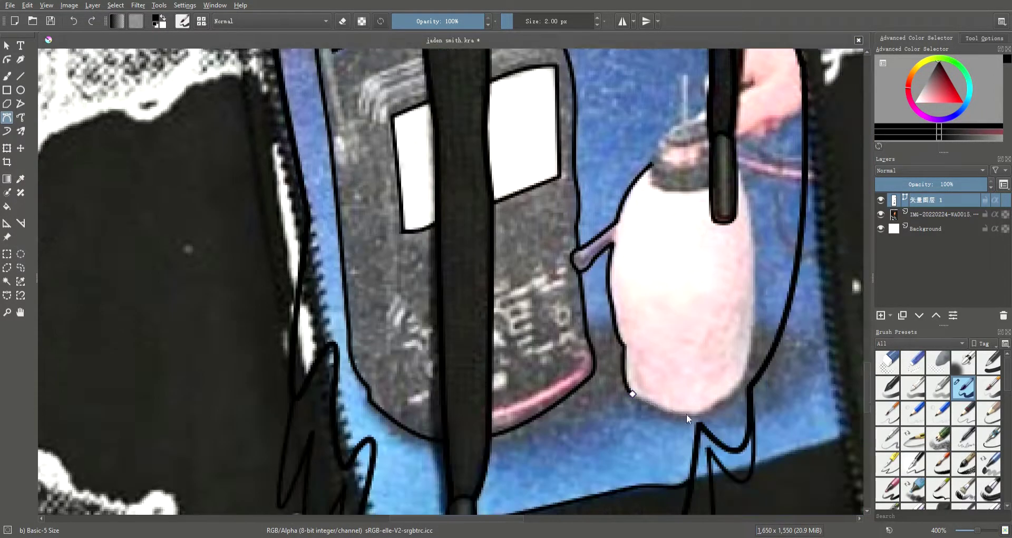
pyautogui.click(736, 168)
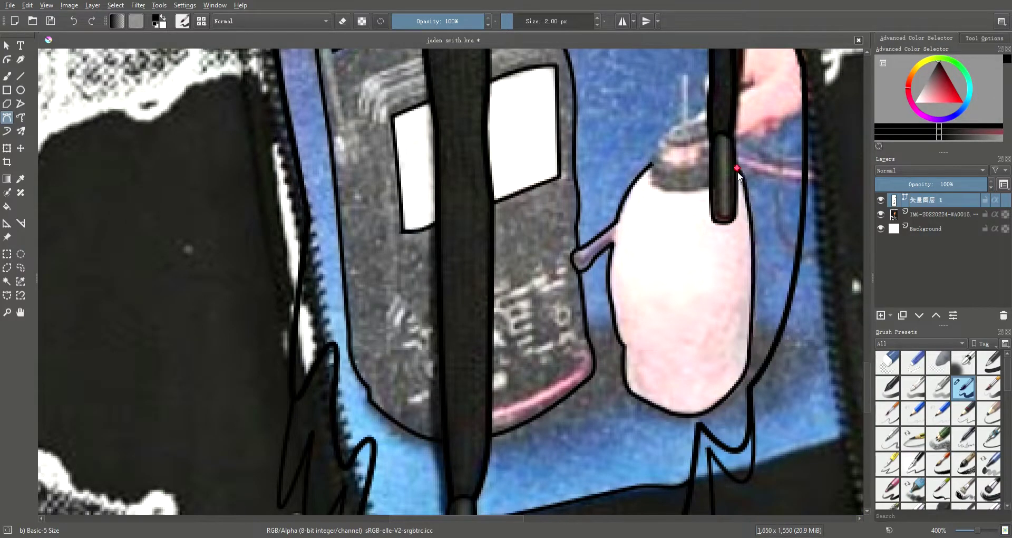
# Trace the bottle's cap and the pink cord beside the right drawstring's tip.
pyautogui.scroll(-4, 792, 167)
pyautogui.scroll(6, 754, 224)
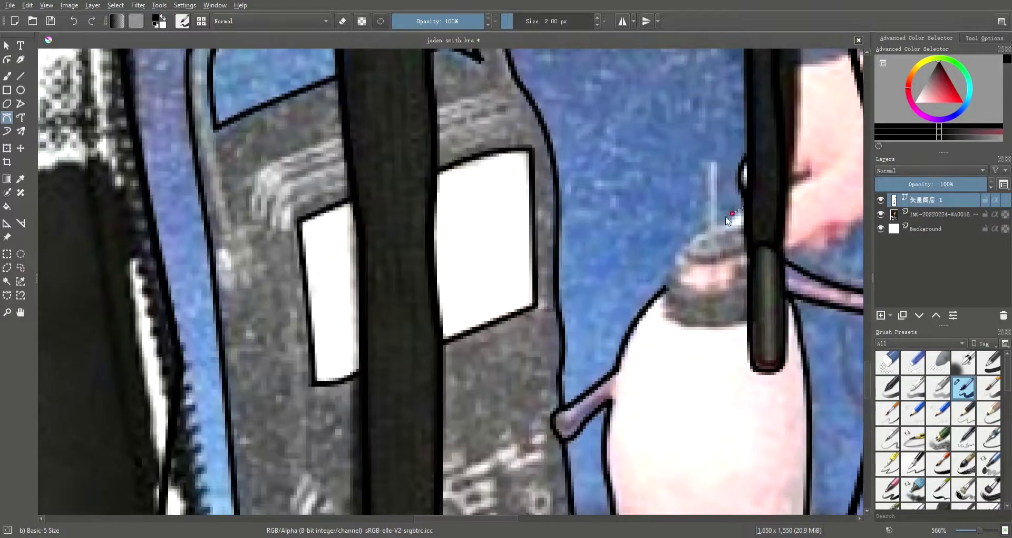
# Outline the hand above the bottle, between the right drawstring and the zipper line.
pyautogui.click(779, 249)
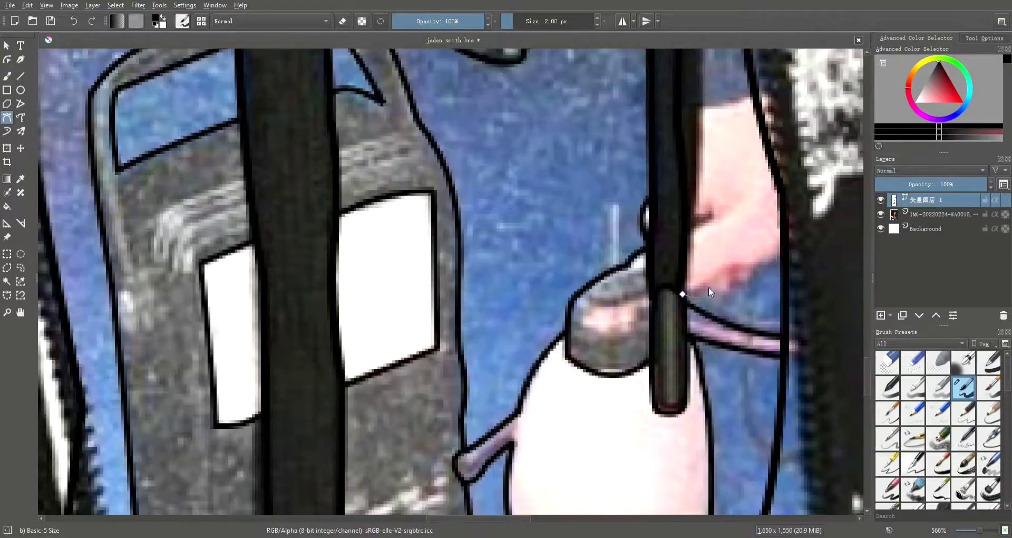
pyautogui.scroll(-3, 777, 258)
pyautogui.scroll(3, 700, 440)
pyautogui.scroll(-3, 712, 420)
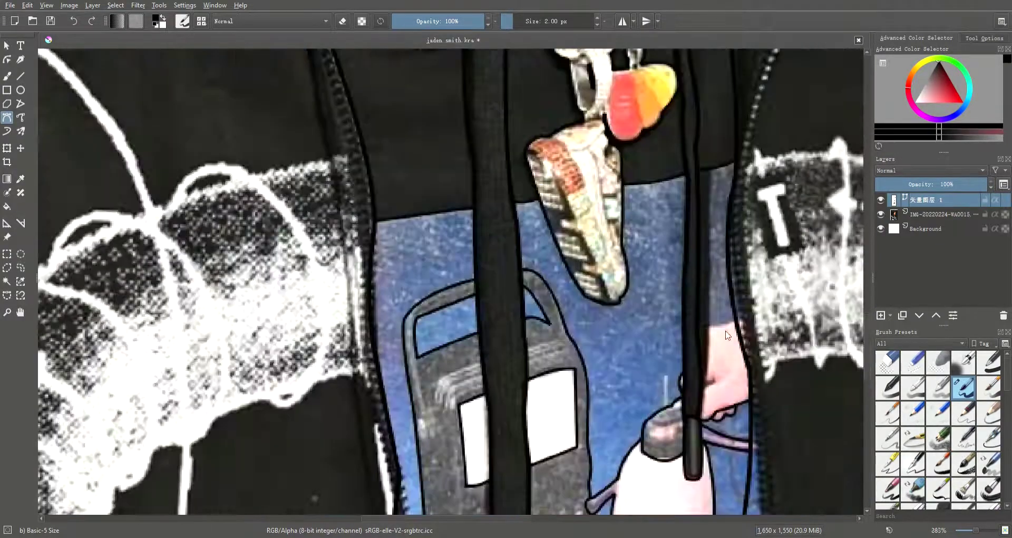
pyautogui.scroll(3, 738, 316)
pyautogui.click(745, 314)
# Hide the photo layer and draw a 5 px background curve from the canvas's upper-left corner behind the figure to the bottom edge.
pyautogui.scroll(-10, 692, 326)
pyautogui.click(881, 214)
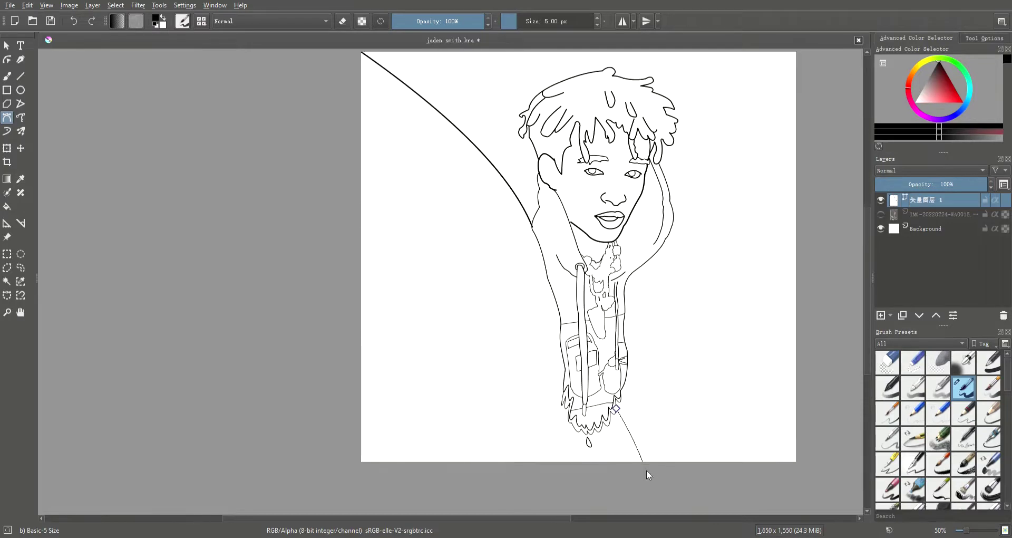
pyautogui.doubleClick(649, 477)
pyautogui.scroll(-1, 472, 302)
pyautogui.scroll(5, 472, 302)
pyautogui.scroll(-6, 475, 296)
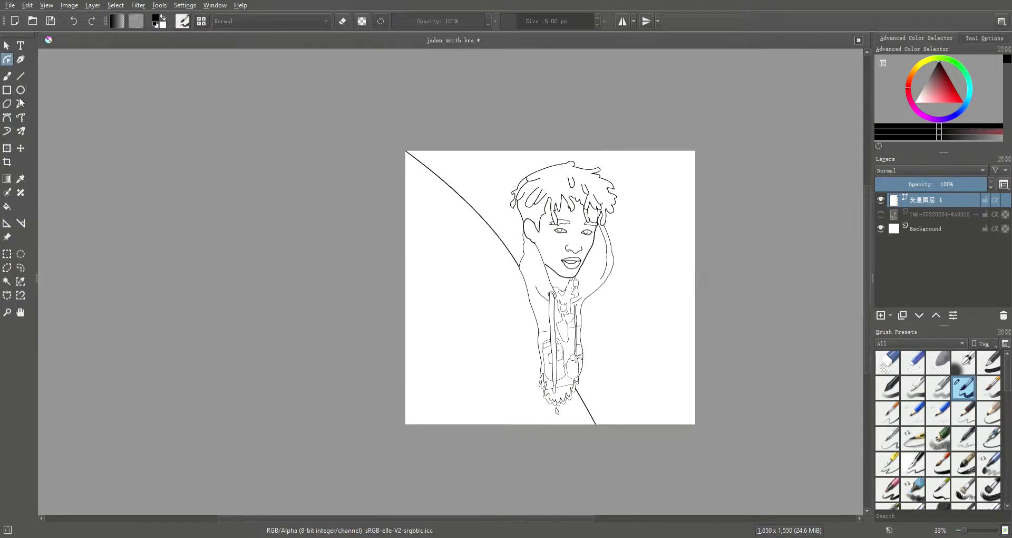
# Draw more 5 px background curves from the canvas's upper-left corner, passing left of the figure, behind the head and over it.
pyautogui.click(7, 117)
pyautogui.click(405, 152)
pyautogui.doubleClick(529, 424)
pyautogui.moveTo(405, 151); pyautogui.dragTo(527, 179)
pyautogui.doubleClick(659, 424)
pyautogui.click(659, 200)
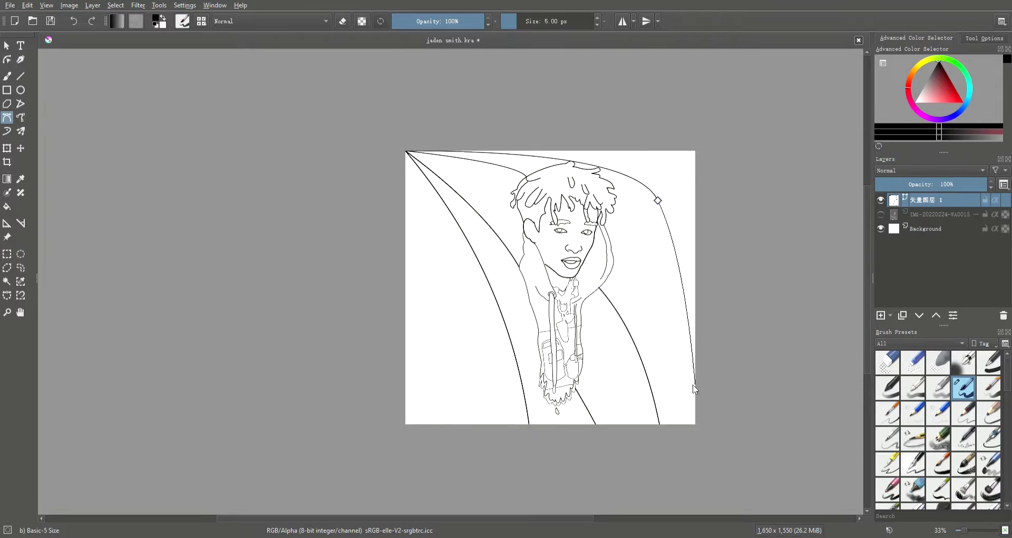